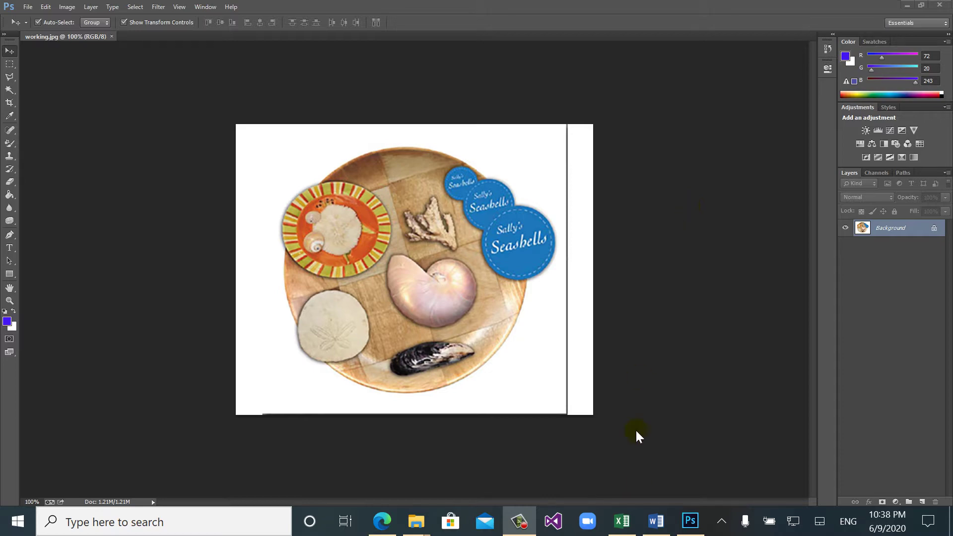
# - Switch to Word and read the Worksheet No-5 heading and its Step 1 section on selections
pyautogui.click(650, 524)
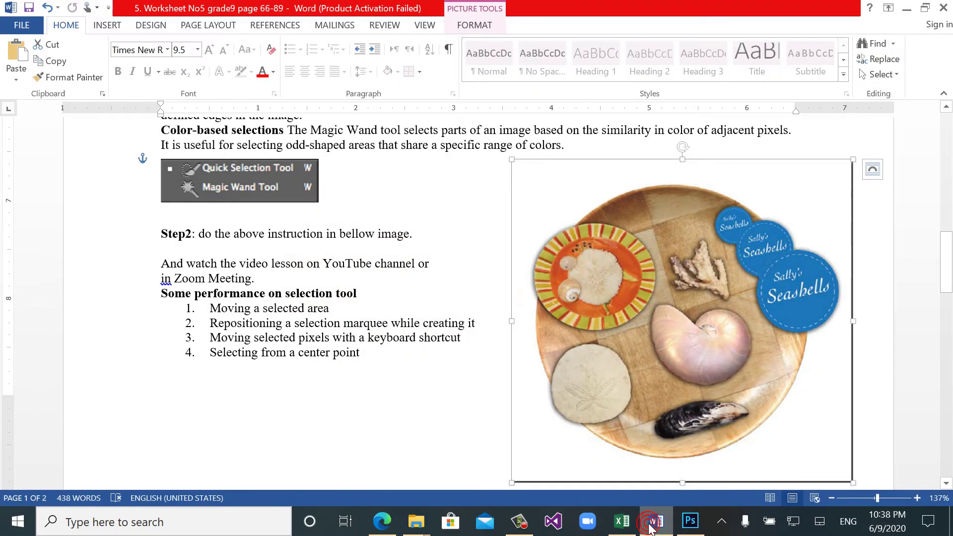
pyautogui.moveTo(946, 282); pyautogui.dragTo(946, 144)
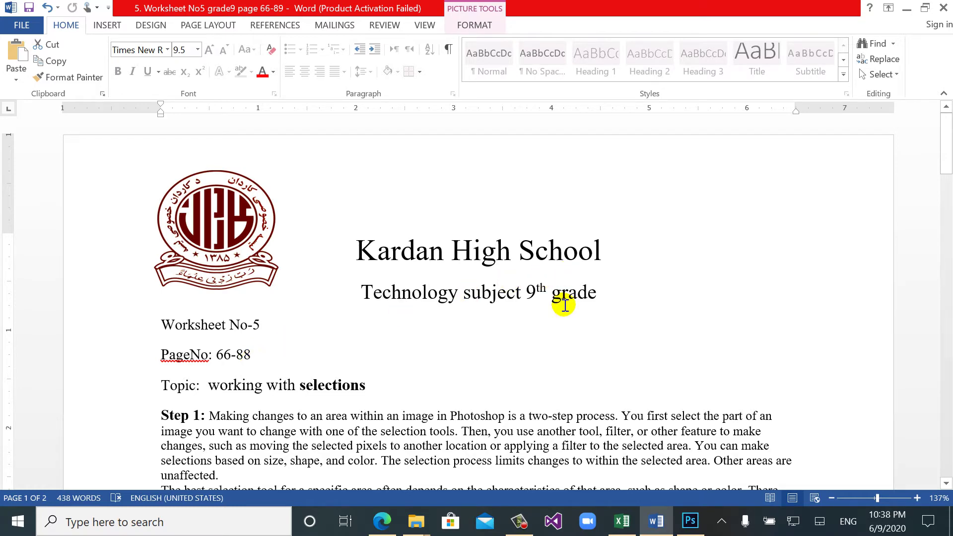
pyautogui.moveTo(948, 154); pyautogui.dragTo(950, 187)
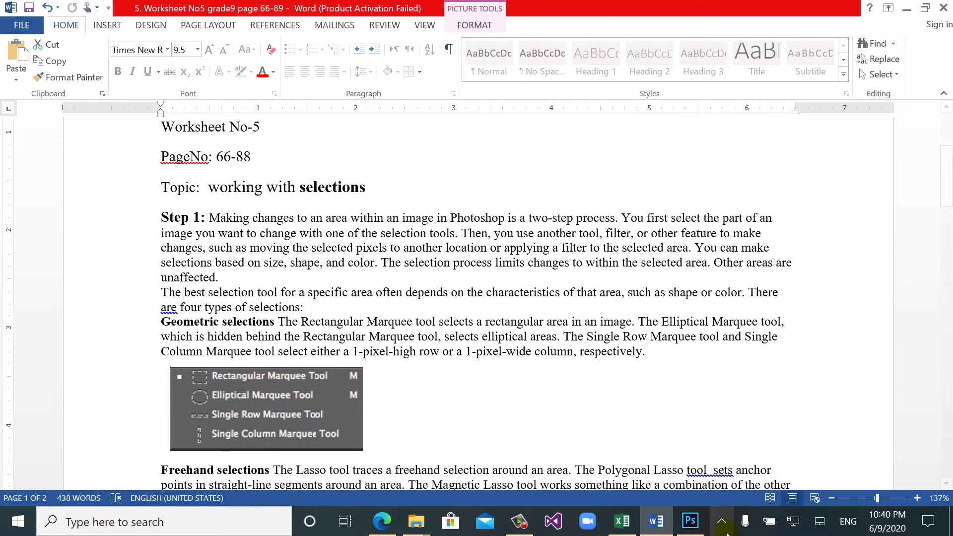
# - Switch to Photoshop and examine the tool variants grouped with the Polygonal Lasso, Rectangular Marquee and Magic Wand
pyautogui.click(690, 522)
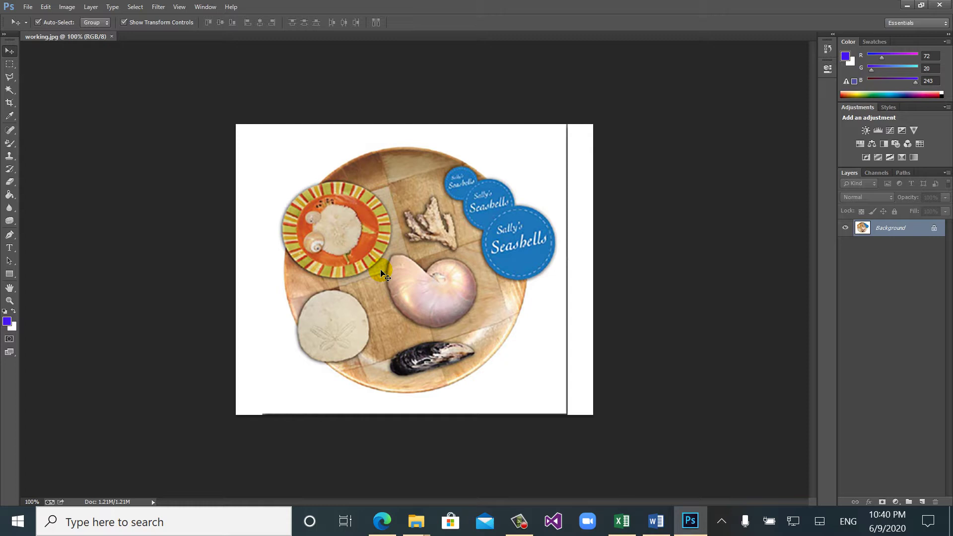
pyautogui.click(11, 80)
pyautogui.click(11, 80)
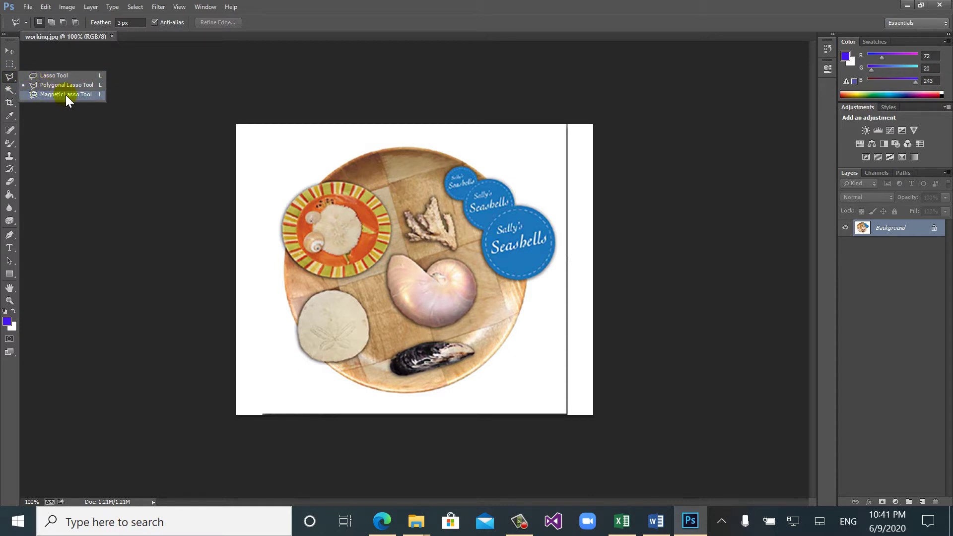
pyautogui.click(8, 68)
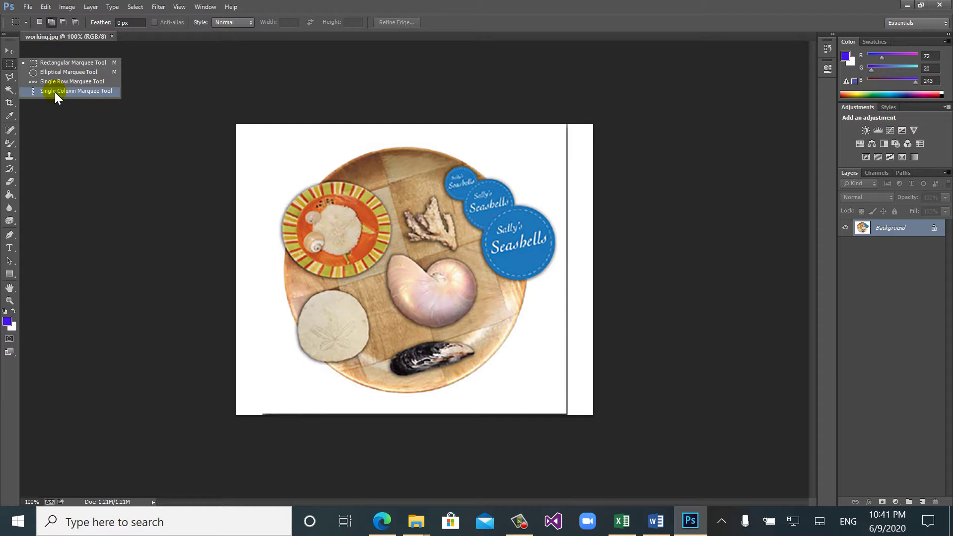
pyautogui.moveTo(10, 90); pyautogui.dragTo(46, 89)
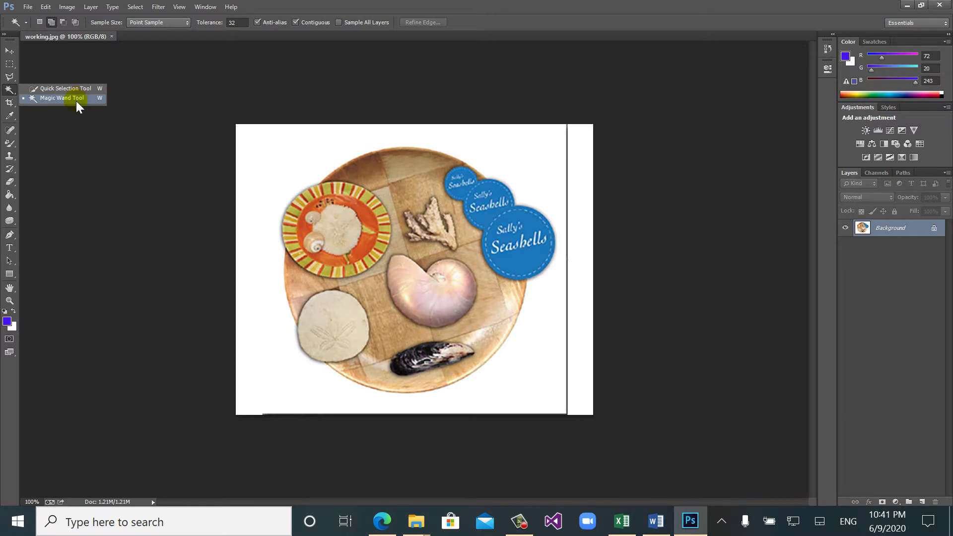
# - Select a rectangular area across the orange striped plate with the Rectangular Marquee tool
pyautogui.click(11, 65)
pyautogui.click(28, 65)
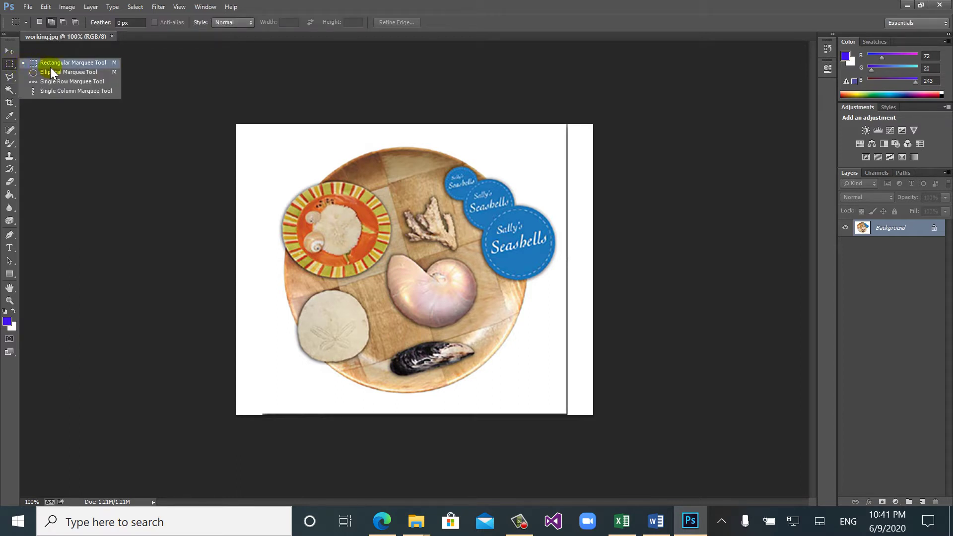
pyautogui.click(79, 65)
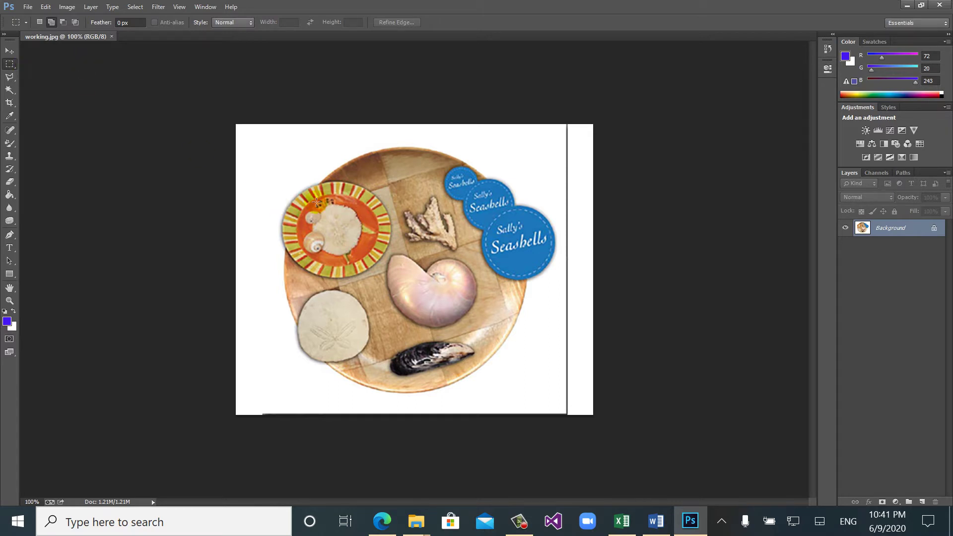
pyautogui.moveTo(310, 210); pyautogui.dragTo(397, 253)
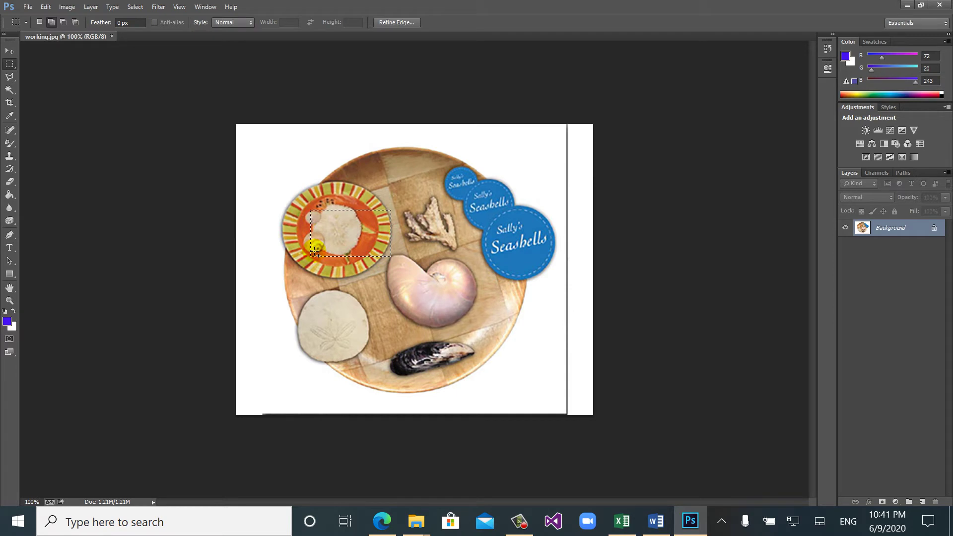
# - Use new selection mode to replace the selection with a rectangle over the coral and the blue Seashells labels
pyautogui.click(52, 23)
pyautogui.click(426, 161)
pyautogui.moveTo(428, 159)
pyautogui.mouseDown()
pyautogui.moveTo(510, 174)
pyautogui.moveTo(525, 219)
pyautogui.mouseUp()
pyautogui.click(522, 225)
pyautogui.hotkey('ctrl', 'z')
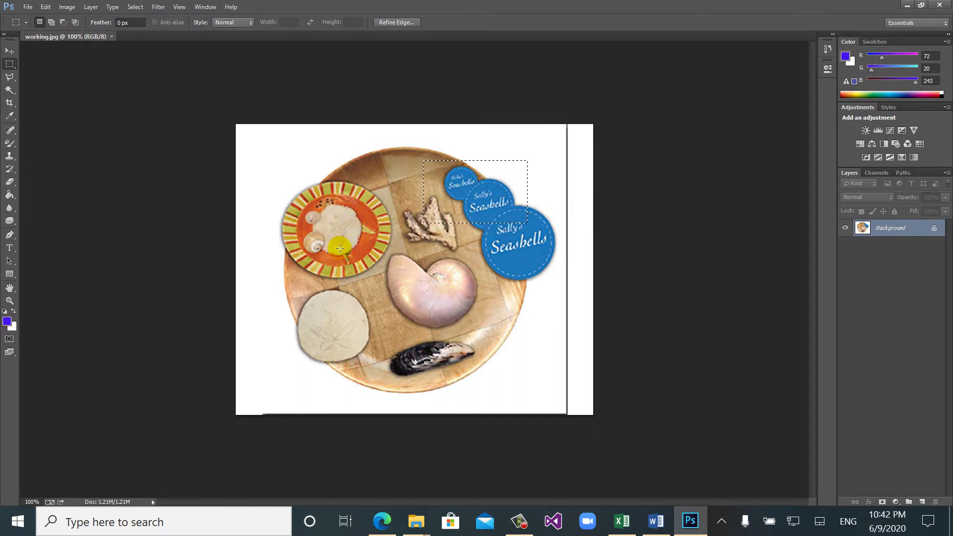
pyautogui.click(531, 227)
# - Use add to selection mode to include more rectangles over the striped plate, nautilus shell, sand dollar and mussel
pyautogui.click(52, 22)
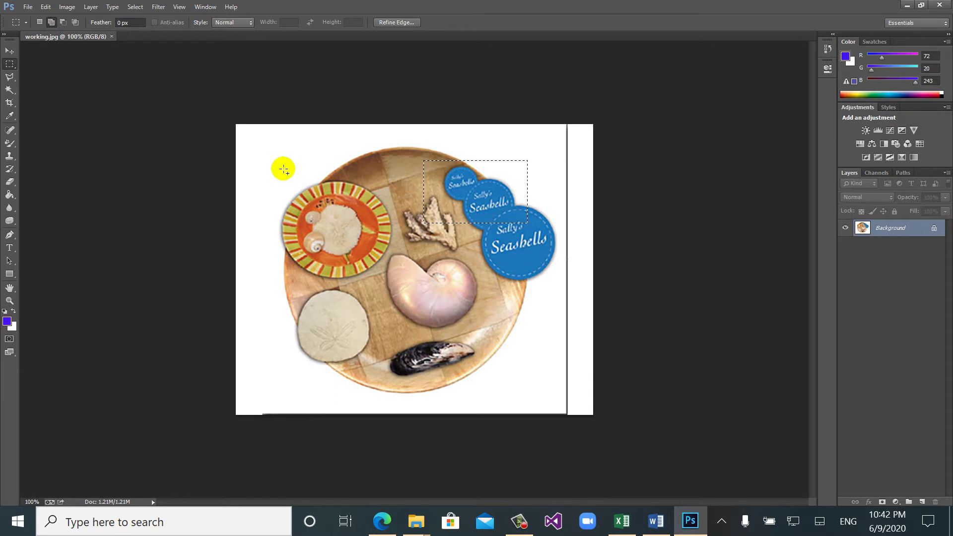
pyautogui.moveTo(364, 223); pyautogui.dragTo(287, 170)
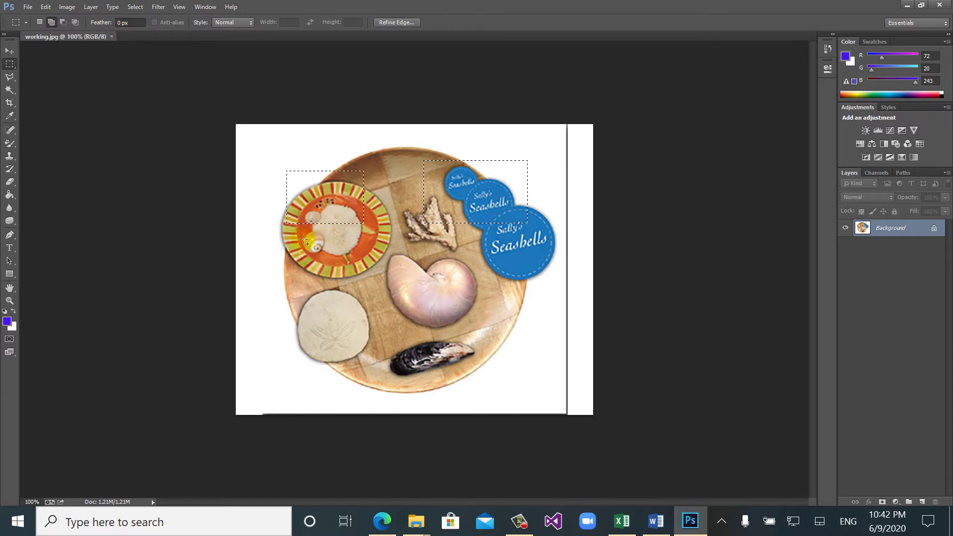
pyautogui.moveTo(288, 240); pyautogui.dragTo(346, 285)
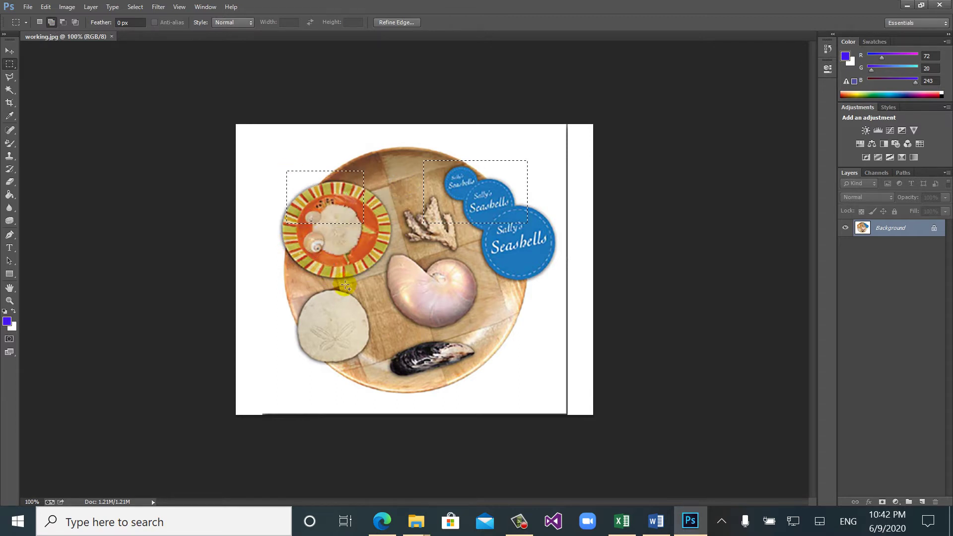
pyautogui.moveTo(384, 260); pyautogui.dragTo(447, 302)
pyautogui.moveTo(350, 320); pyautogui.dragTo(454, 365)
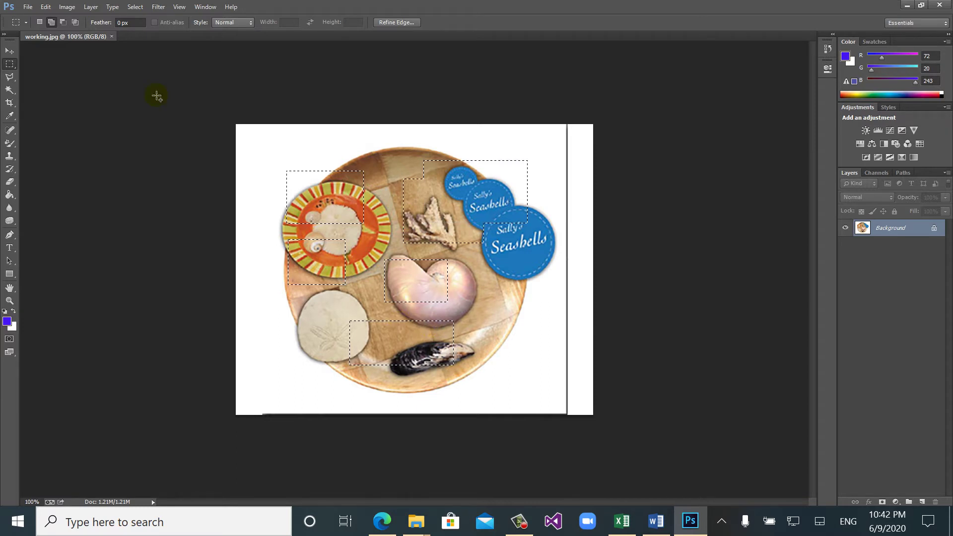
# - Use subtract from selection mode to remove the rectangle over the sand dollar and mussel, then all remaining selected areas
pyautogui.click(64, 21)
pyautogui.moveTo(472, 368); pyautogui.dragTo(408, 318)
pyautogui.moveTo(341, 338); pyautogui.dragTo(339, 338)
pyautogui.moveTo(442, 361); pyautogui.dragTo(318, 309)
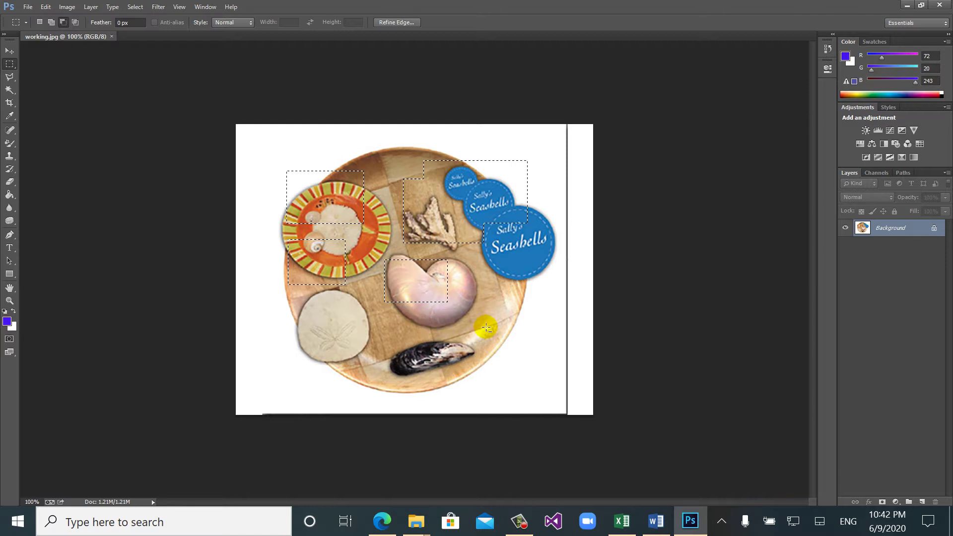
pyautogui.moveTo(549, 342); pyautogui.dragTo(254, 152)
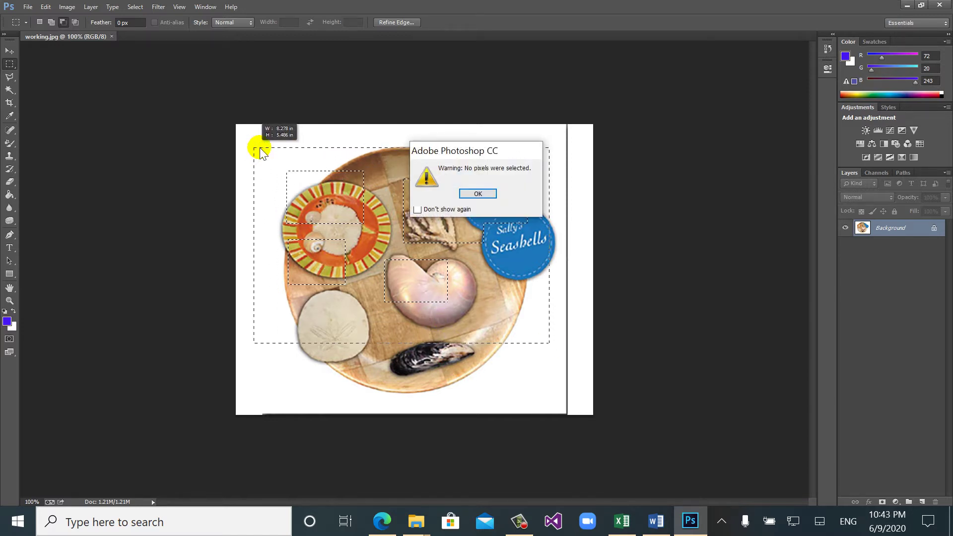
pyautogui.click(479, 193)
pyautogui.click(476, 316)
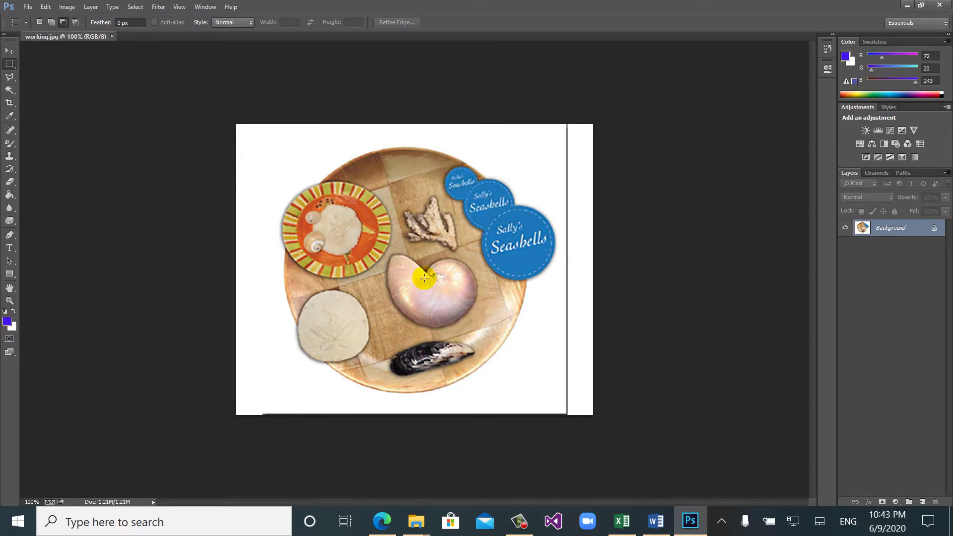
# - Draw a rectangle across the middle of the wooden plate, intersect it with rectangles over the nautilus shell, then clear the selection
pyautogui.moveTo(340, 202); pyautogui.dragTo(471, 312)
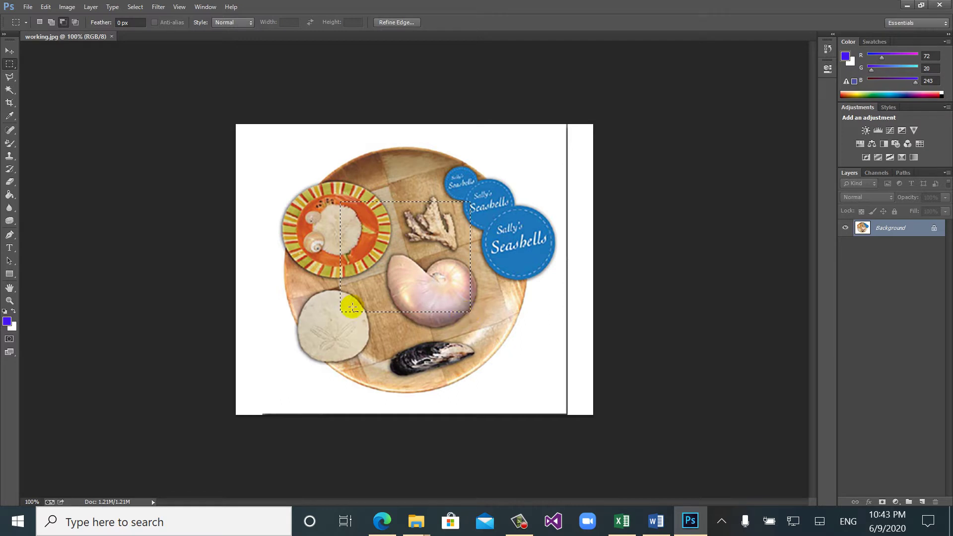
pyautogui.click(76, 23)
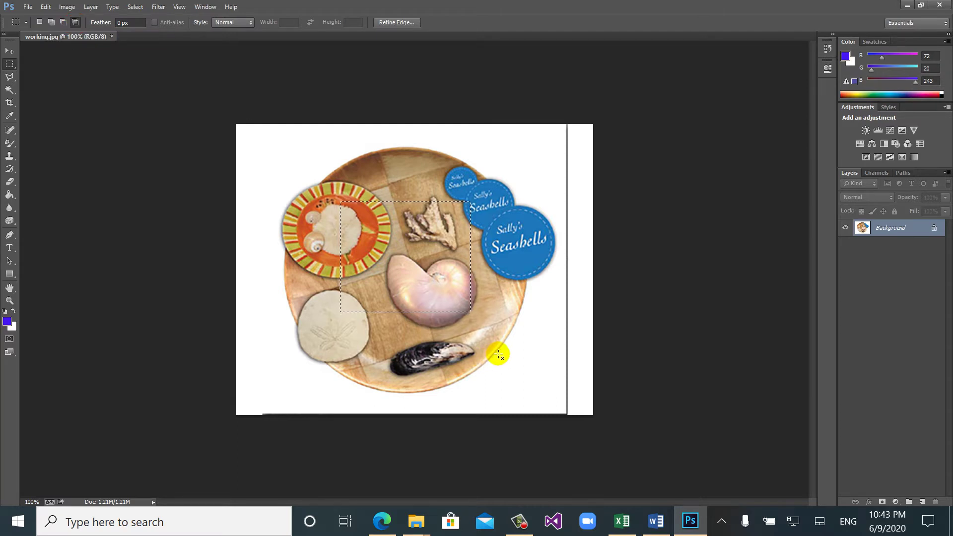
pyautogui.moveTo(501, 351); pyautogui.dragTo(385, 252)
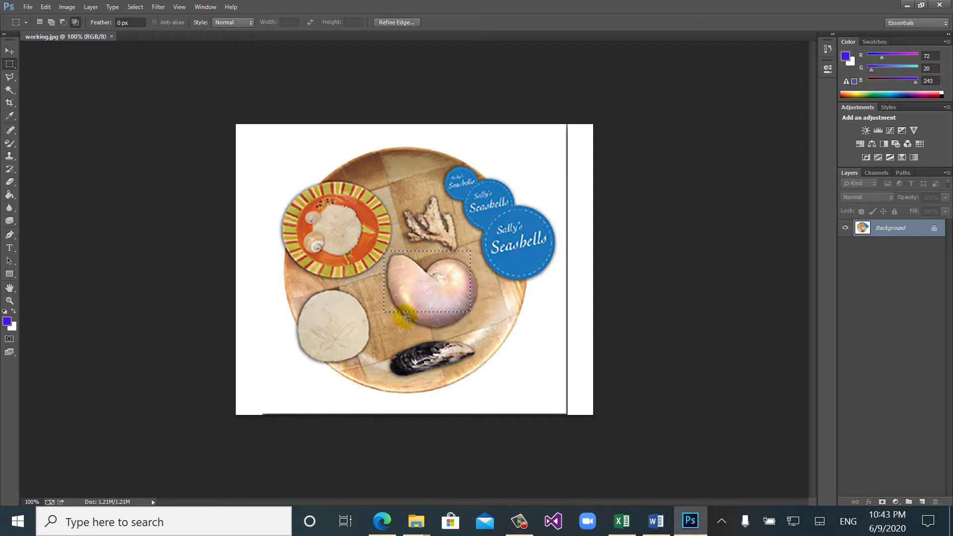
pyautogui.moveTo(402, 331); pyautogui.dragTo(408, 332)
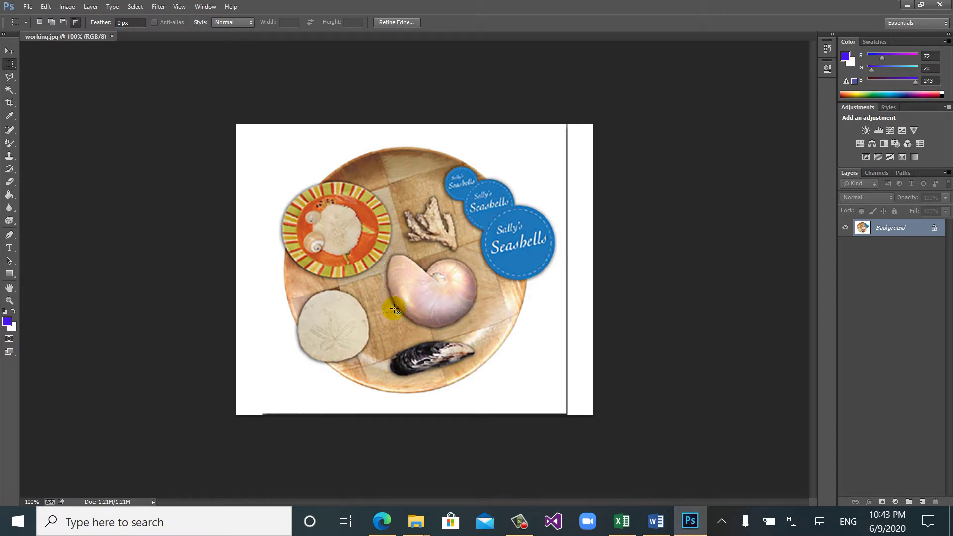
pyautogui.click(394, 309)
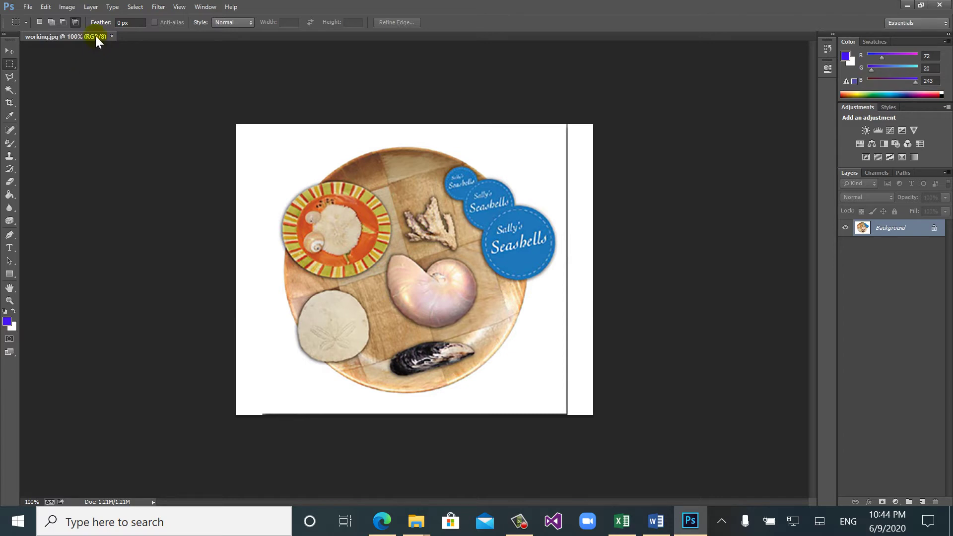
# - Select the white background around the wooden plate with the Magic Wand tool and invert the selection
pyautogui.click(130, 23)
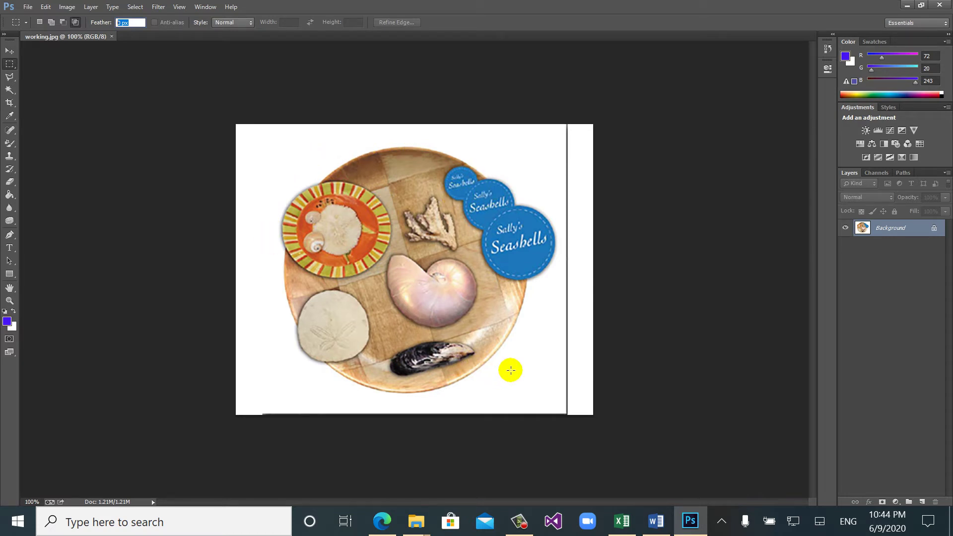
pyautogui.click(13, 93)
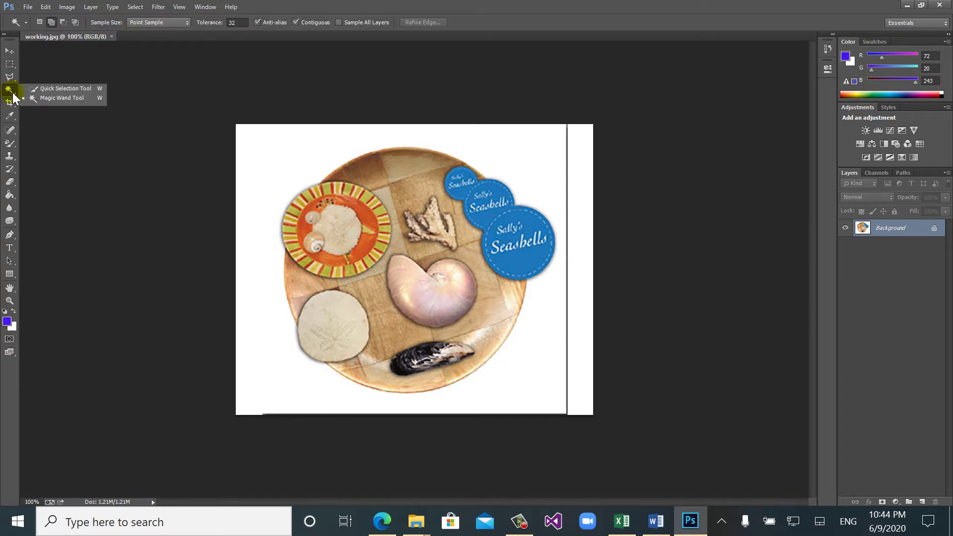
pyautogui.click(41, 96)
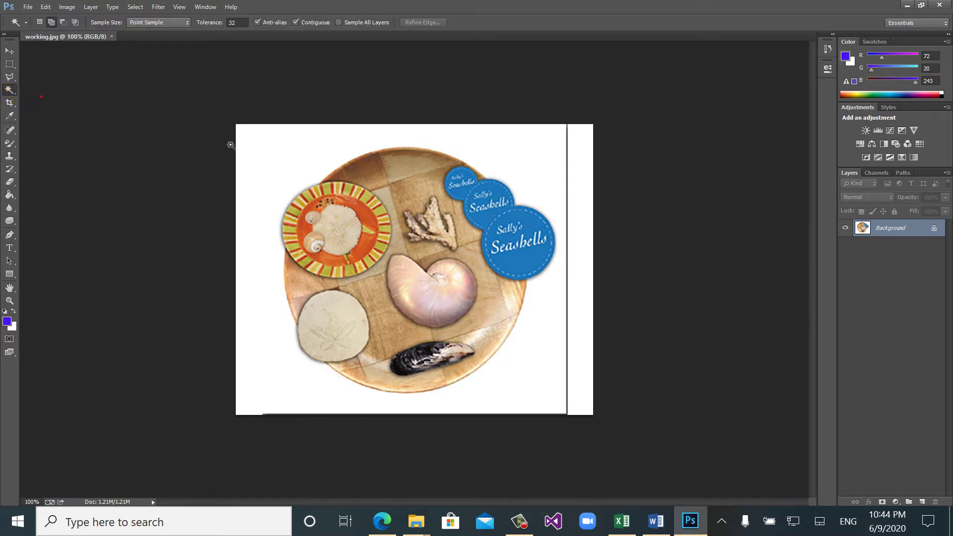
pyautogui.click(301, 144)
pyautogui.click(260, 158)
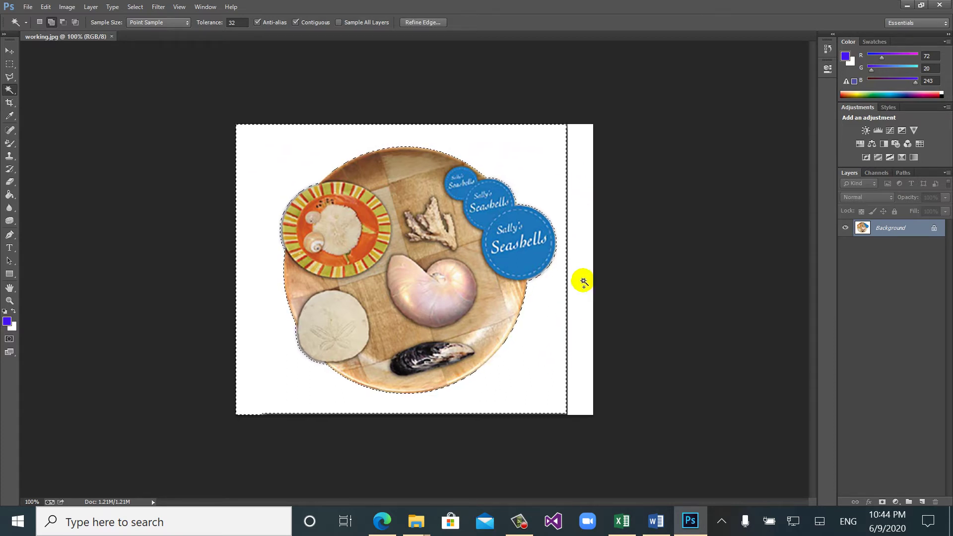
pyautogui.click(135, 7)
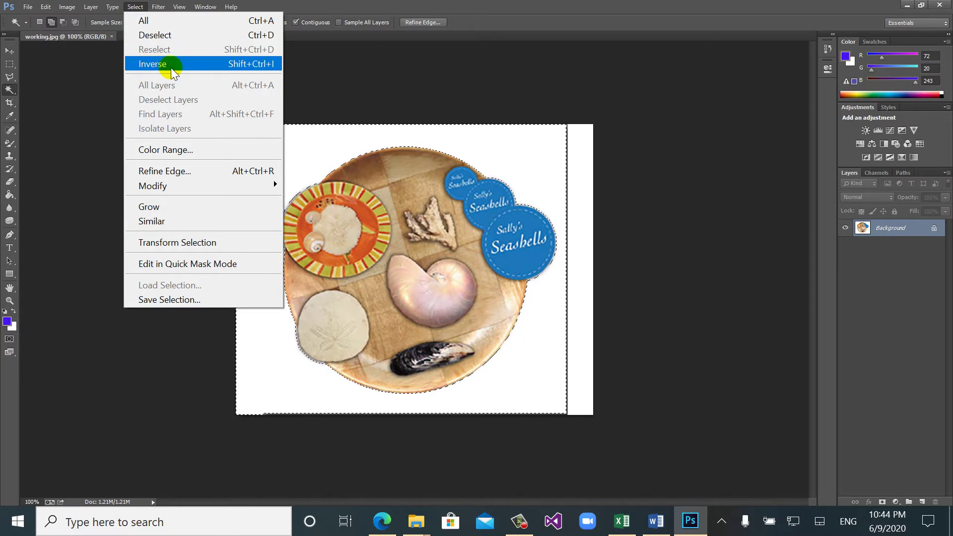
pyautogui.click(268, 66)
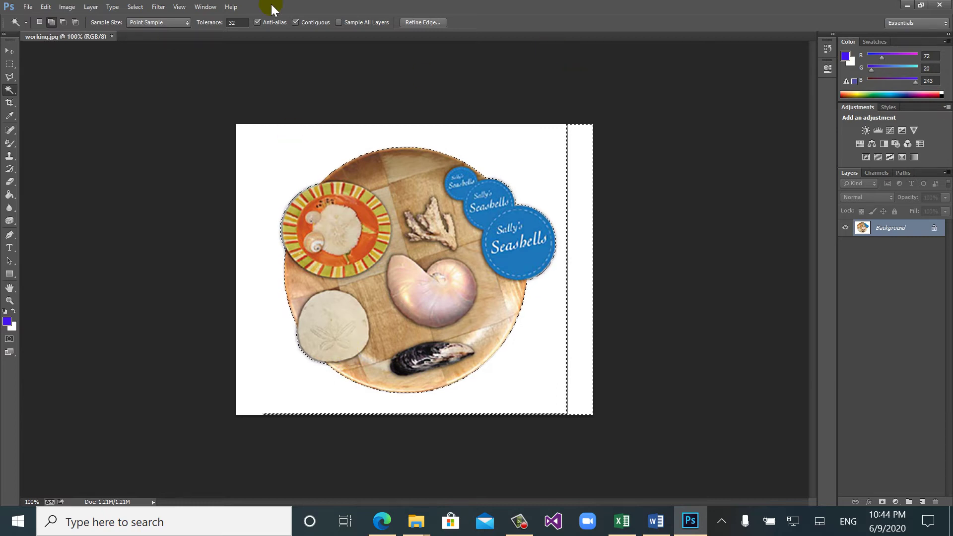
# - Open the image child_forest_nature_umbrella_67323_602x339 from the photos folder on drive E
pyautogui.click(27, 7)
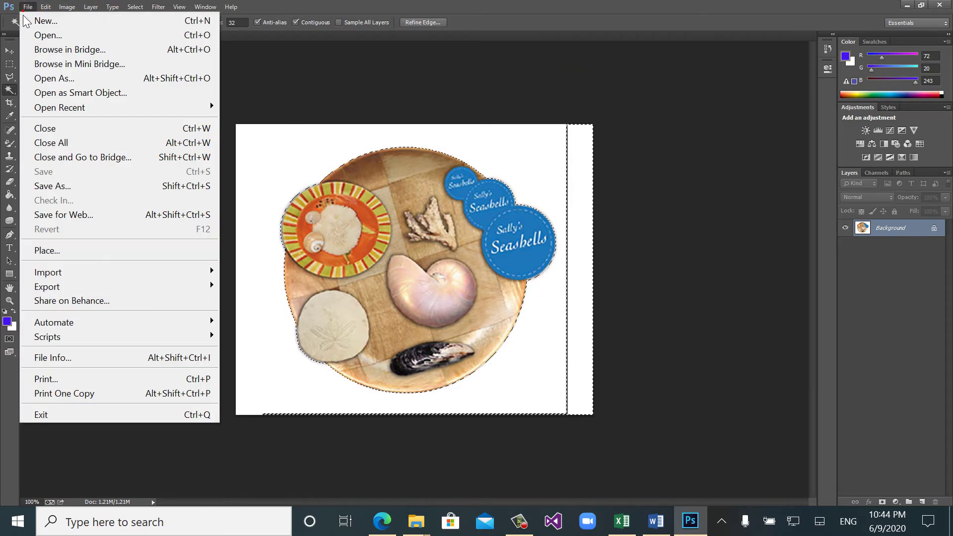
pyautogui.click(55, 36)
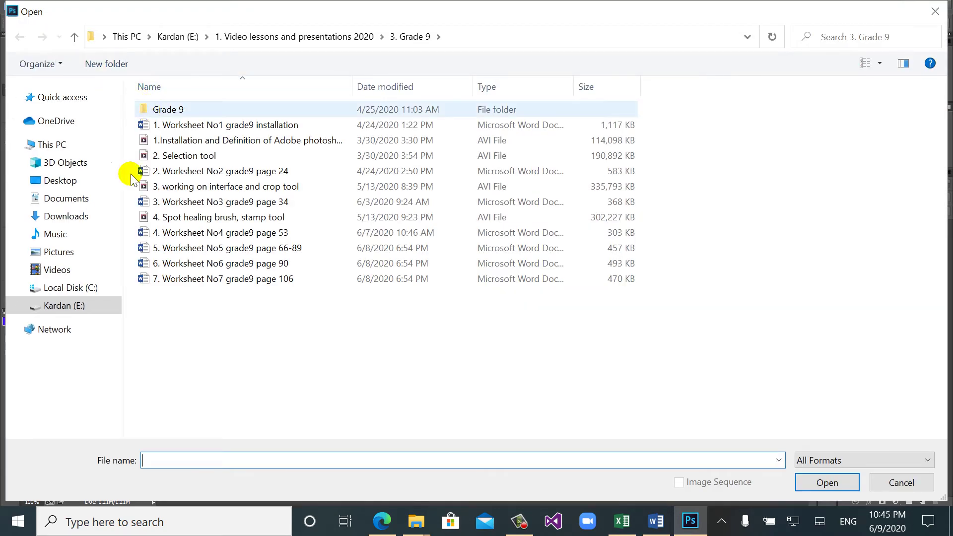
pyautogui.click(58, 307)
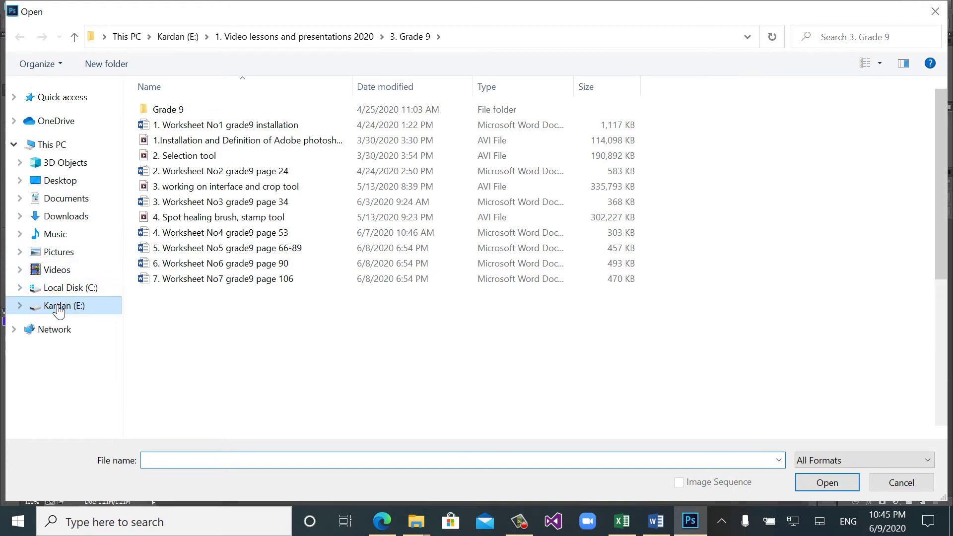
pyautogui.click(201, 136)
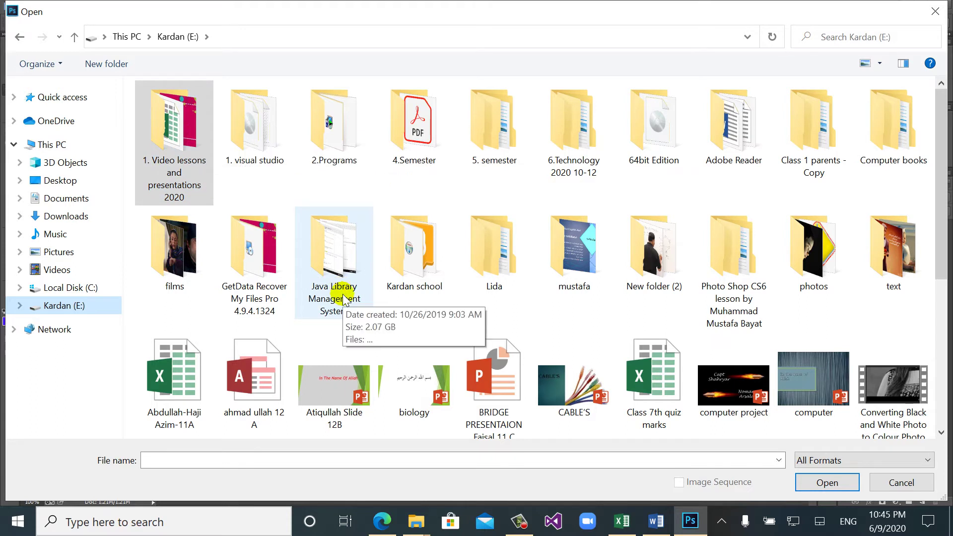
pyautogui.click(824, 249)
pyautogui.doubleClick(824, 248)
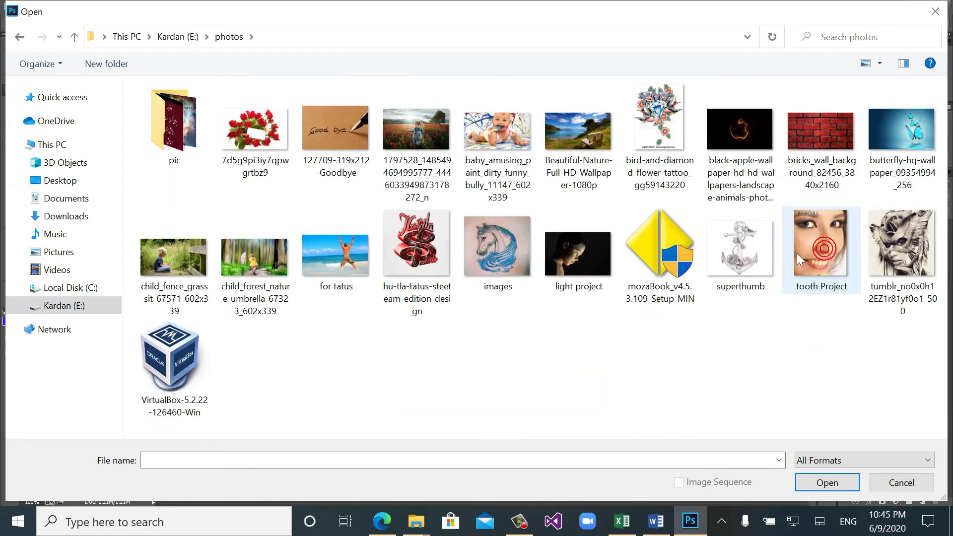
pyautogui.click(240, 249)
pyautogui.click(822, 479)
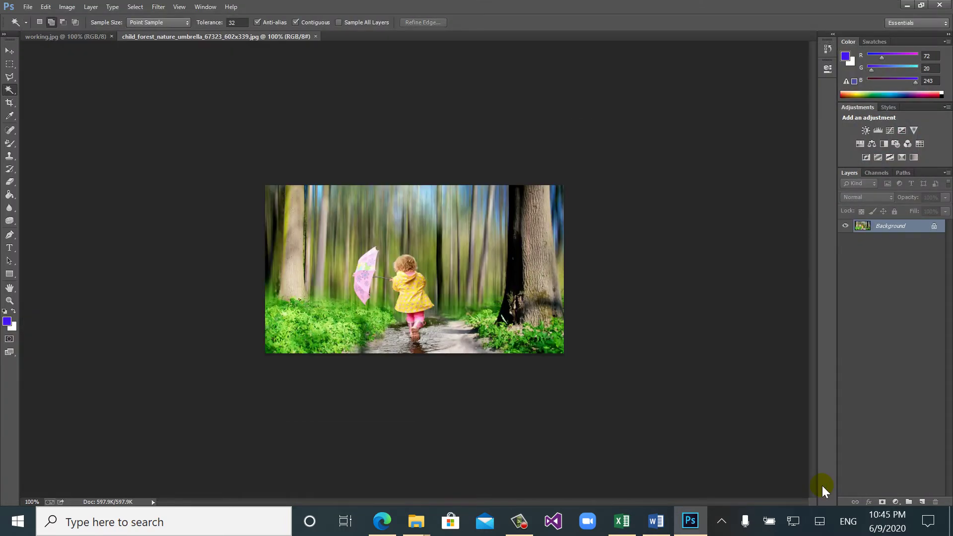
# - Paste the copied wooden plate into the forest image, then scale it to about 58% and move it over the child
pyautogui.hotkey('ctrl', 'j')
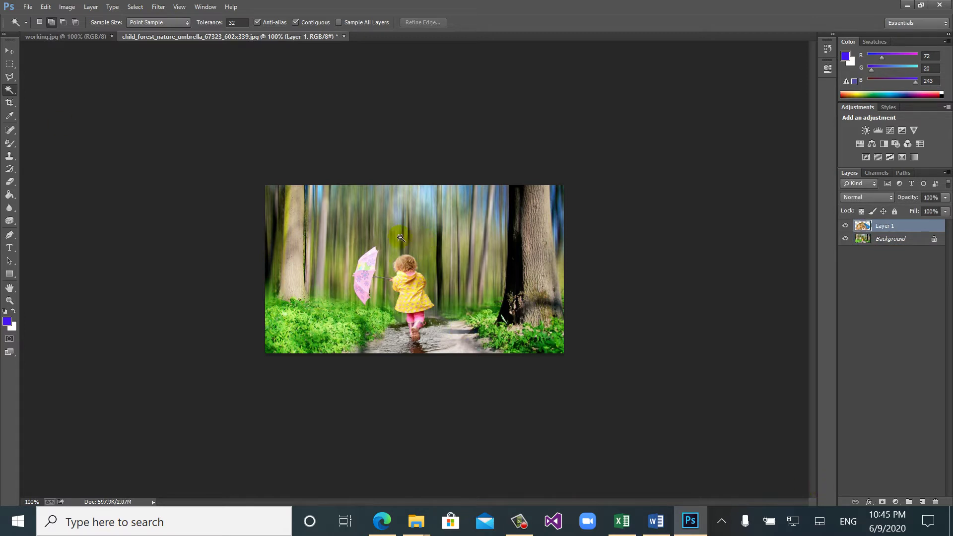
pyautogui.click(9, 51)
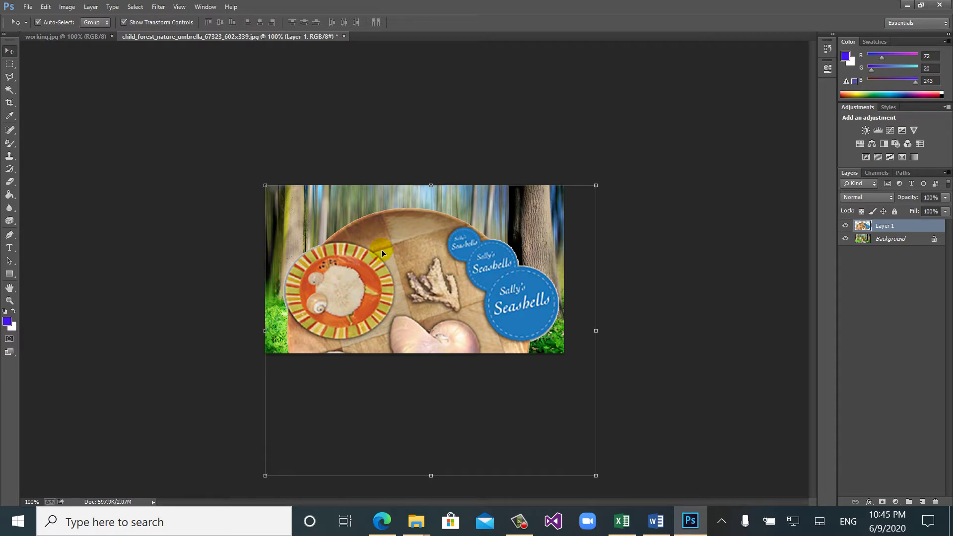
pyautogui.hotkey('ctrl', '+')
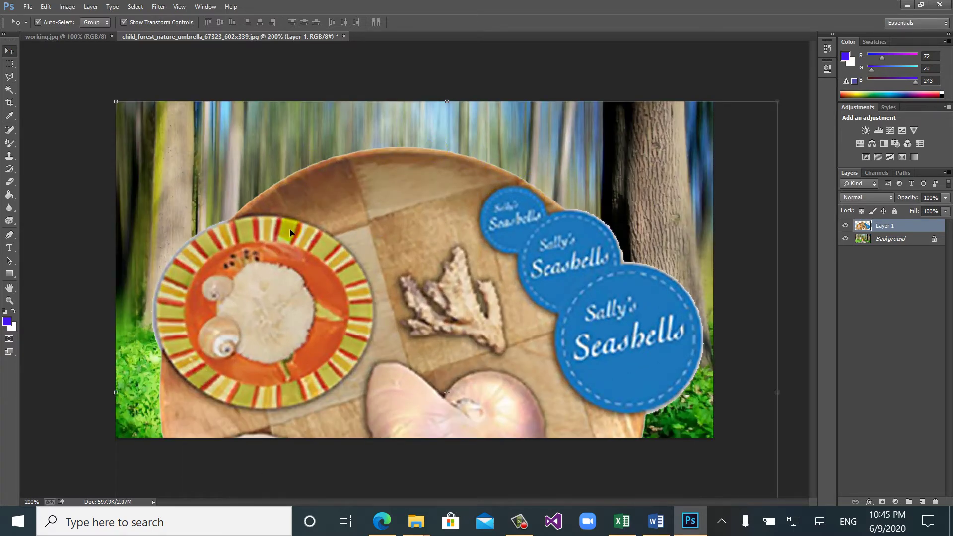
pyautogui.moveTo(116, 102); pyautogui.dragTo(396, 345)
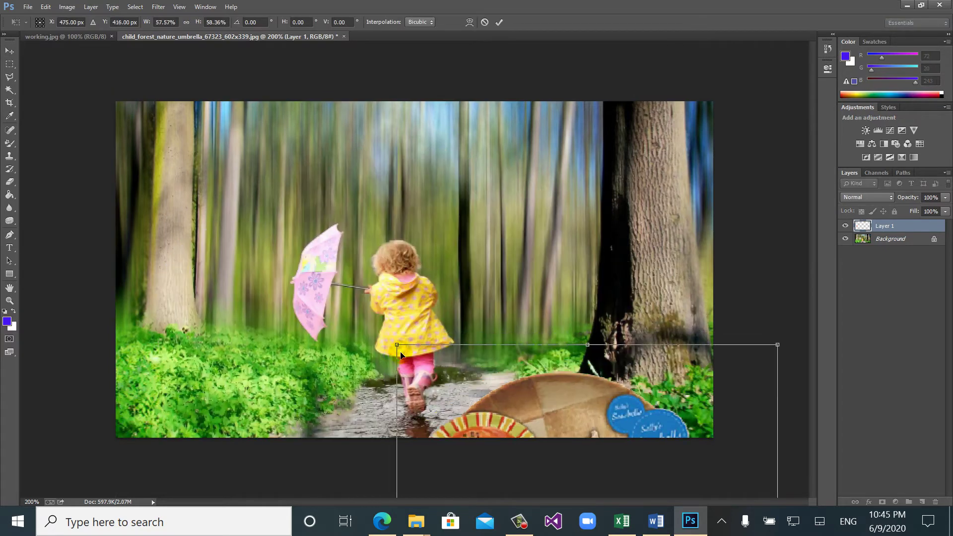
pyautogui.moveTo(453, 399); pyautogui.dragTo(310, 181)
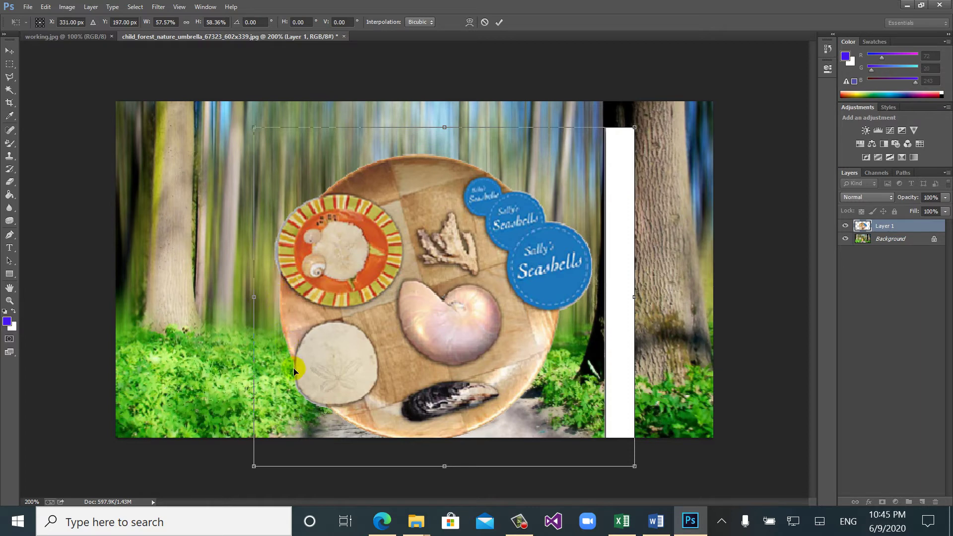
pyautogui.click(215, 309)
pyautogui.press('Return')
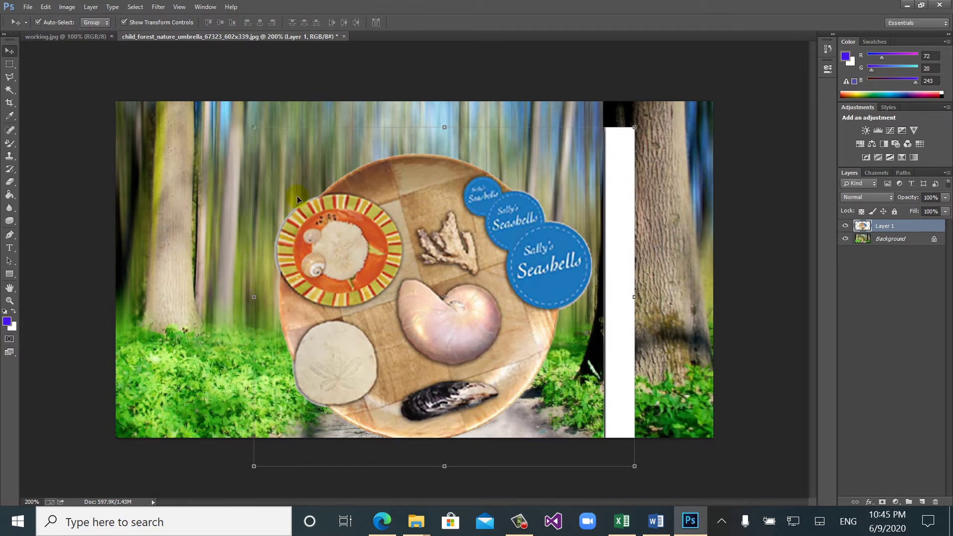
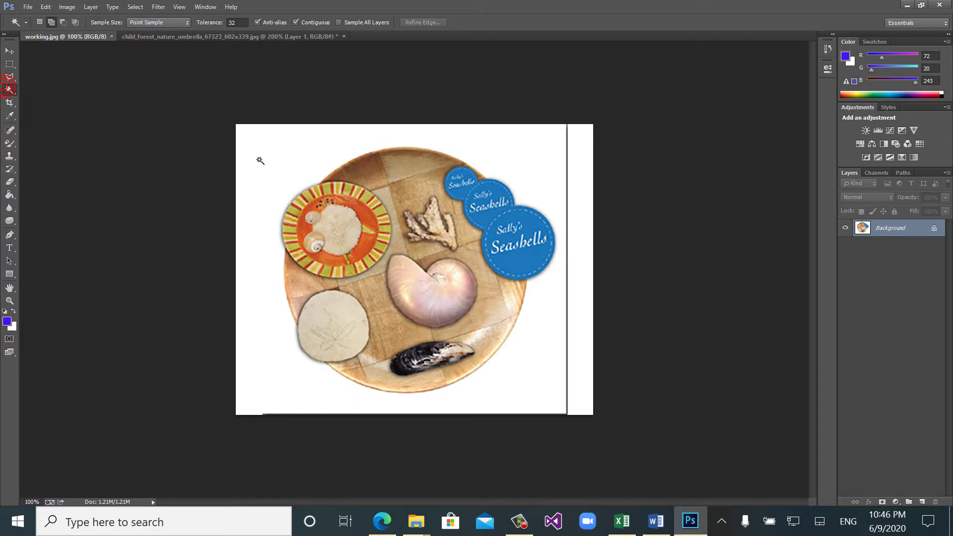
# - Select the white background around the wooden plate in working.jpg with the Magic Wand, then clear the selection with the Polygonal Lasso tool
pyautogui.click(259, 159)
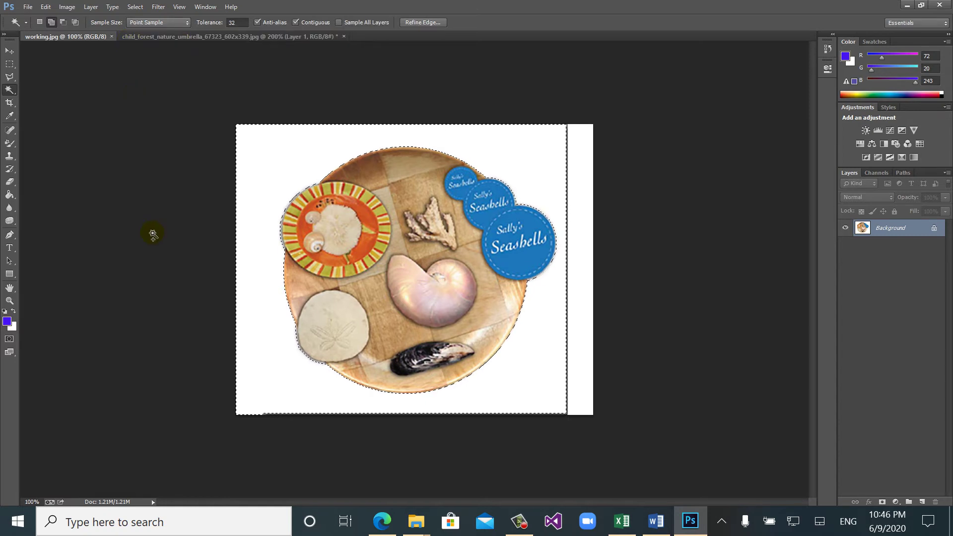
pyautogui.click(7, 78)
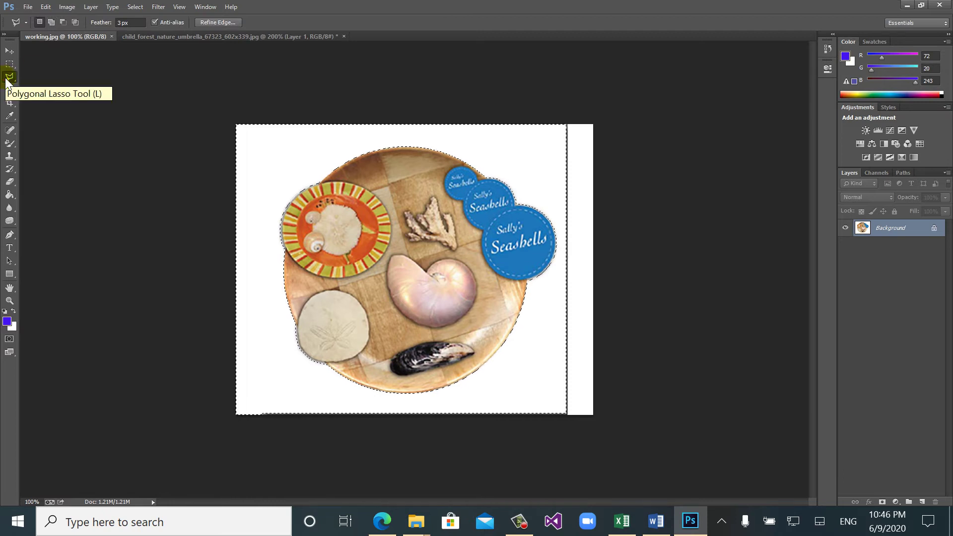
pyautogui.click(124, 23)
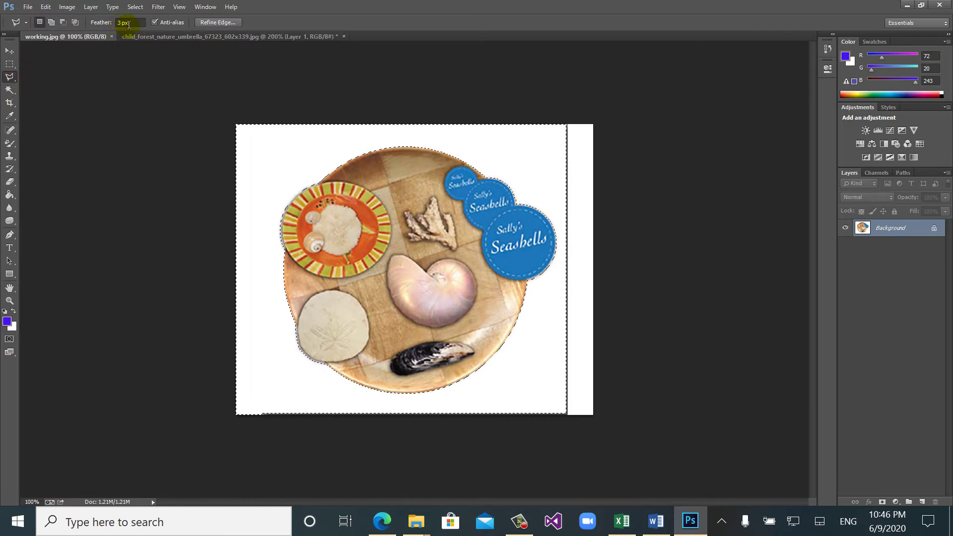
pyautogui.click(126, 23)
pyautogui.click(331, 109)
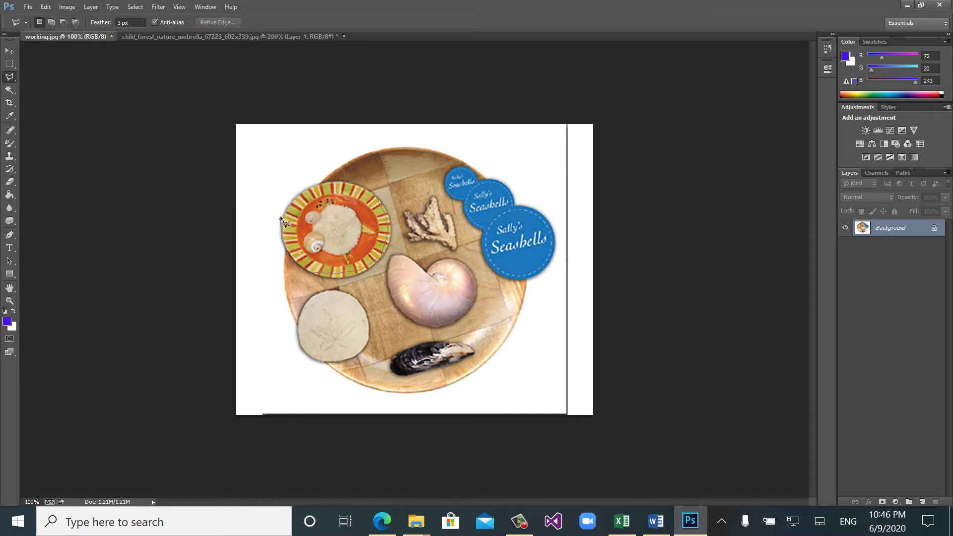
# - Outline the striped plate with the Polygonal Lasso at 3 px feather and paste a copy of it into the forest image
pyautogui.click(296, 199)
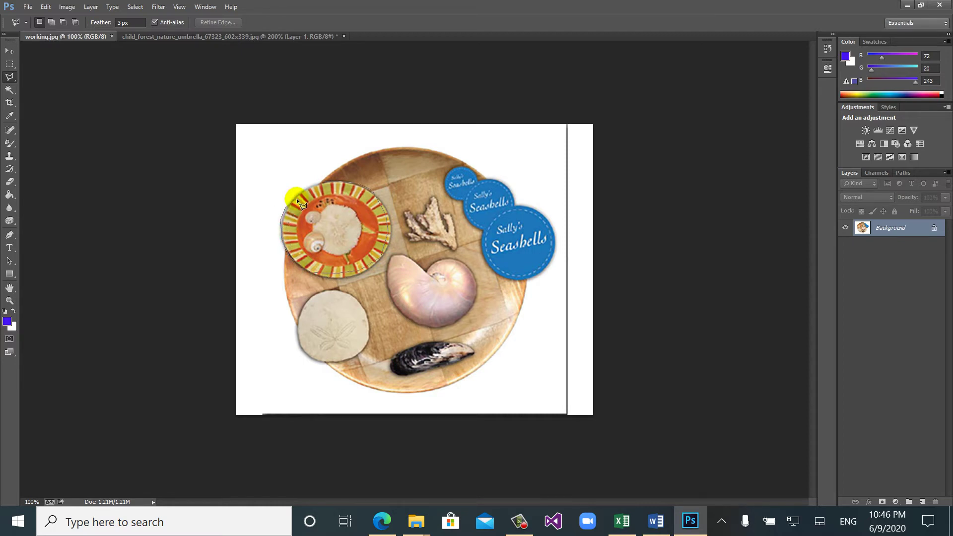
pyautogui.click(330, 178)
pyautogui.click(192, 39)
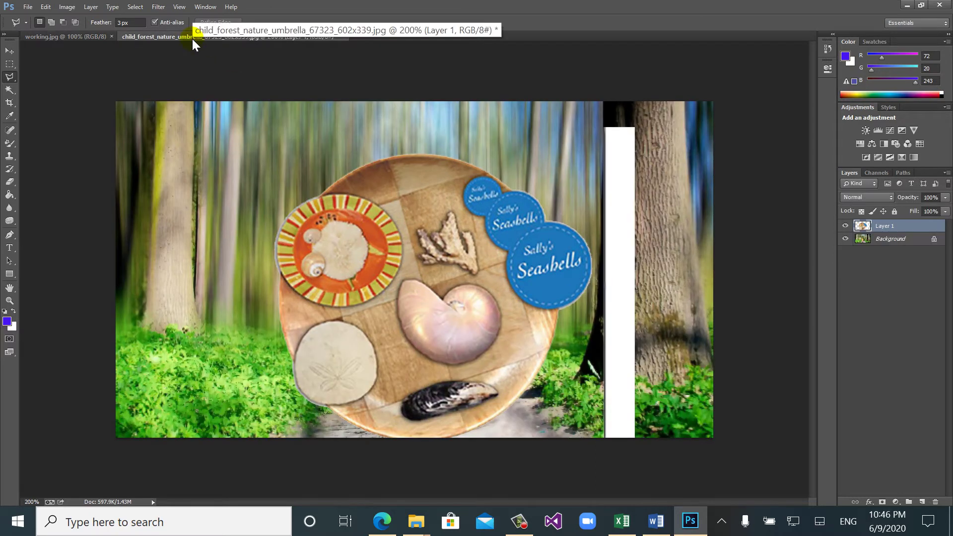
pyautogui.hotkey('ctrl', 'v')
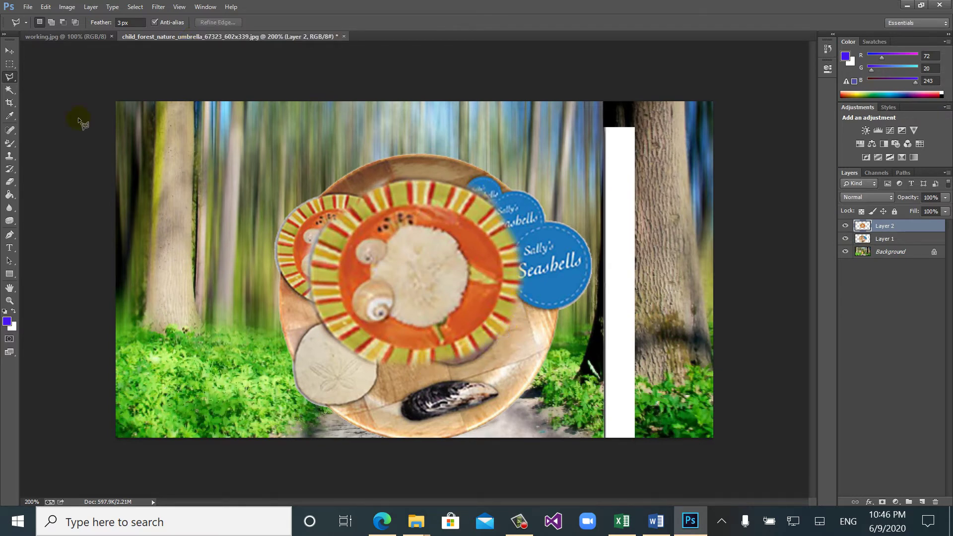
# - Move the pasted striped plate over the pale tree trunk at the image's upper left, then delete both pasted layers
pyautogui.click(9, 51)
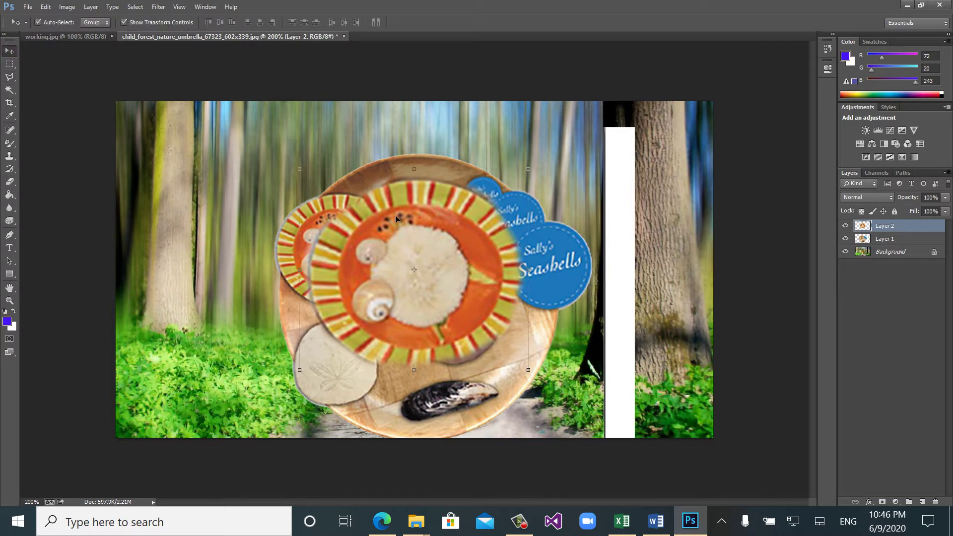
pyautogui.moveTo(395, 215); pyautogui.dragTo(228, 150)
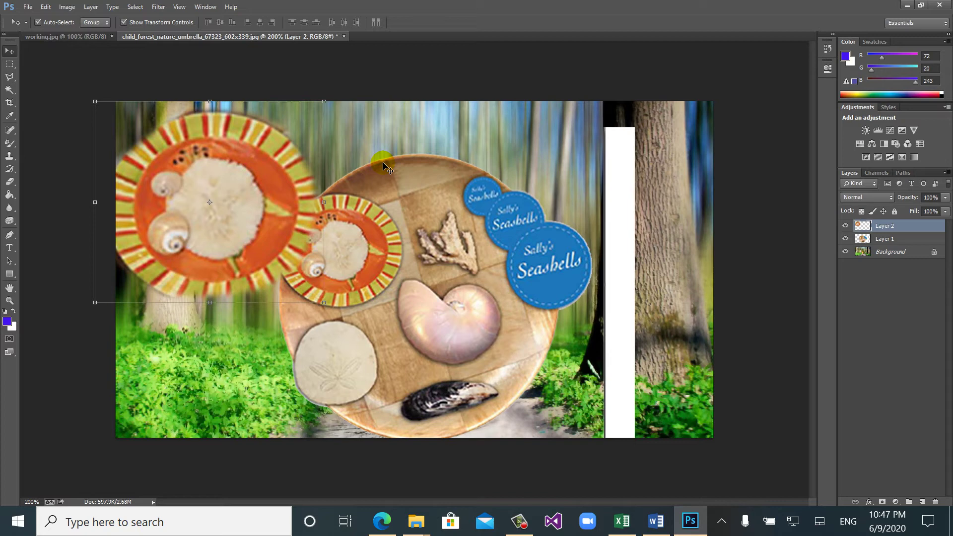
pyautogui.hotkey('ctrl', 'e')
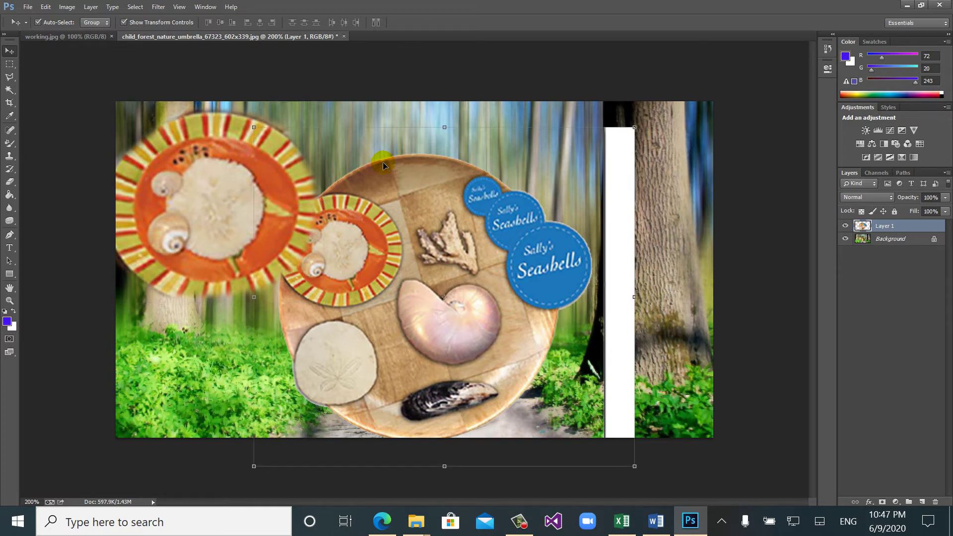
pyautogui.click(207, 157)
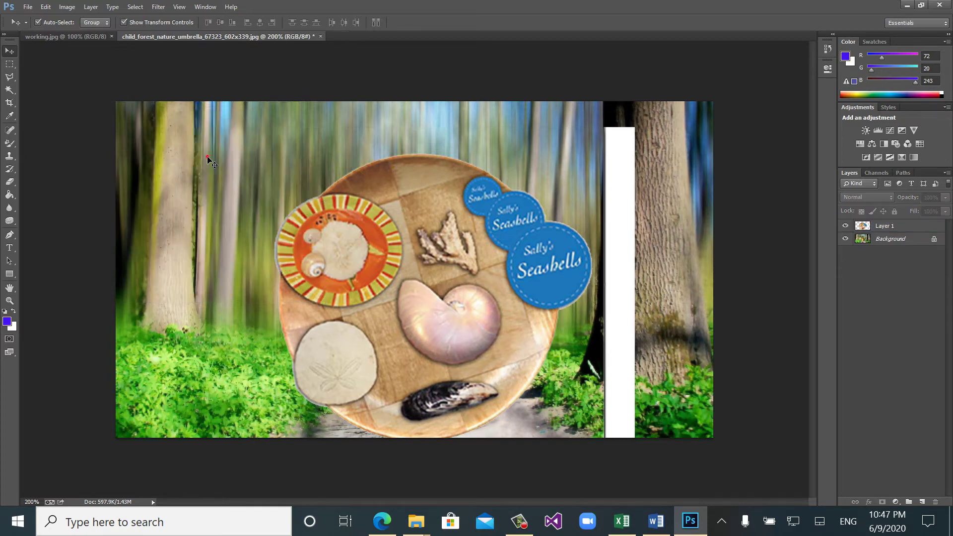
pyautogui.click(350, 221)
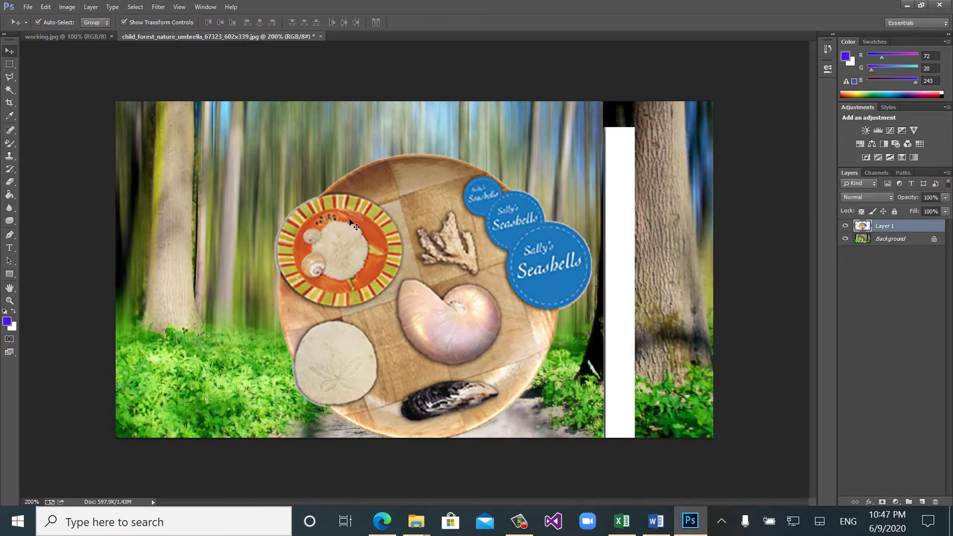
pyautogui.press('Delete')
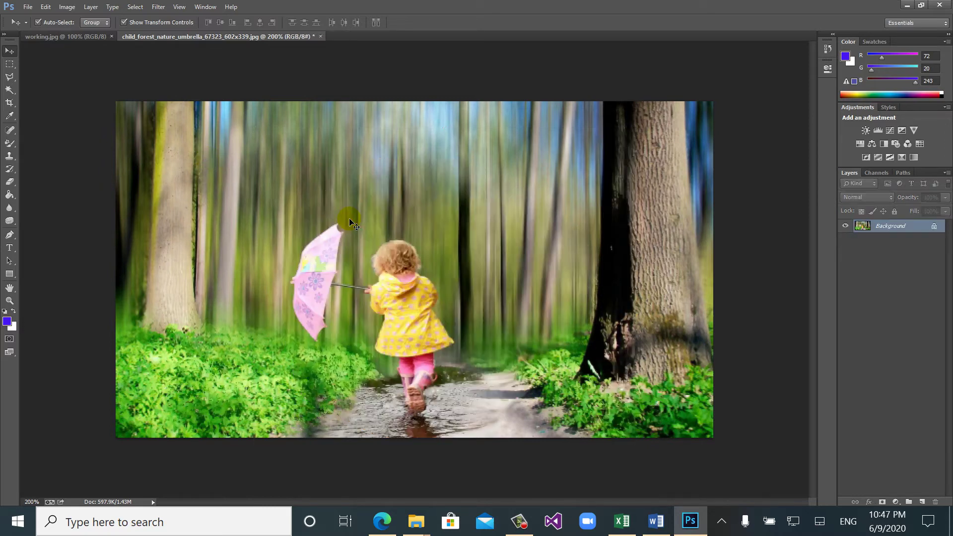
# - Draw an elliptical selection over the trees above the umbrella, then replace it in new selection mode with one above the child's head
pyautogui.click(11, 65)
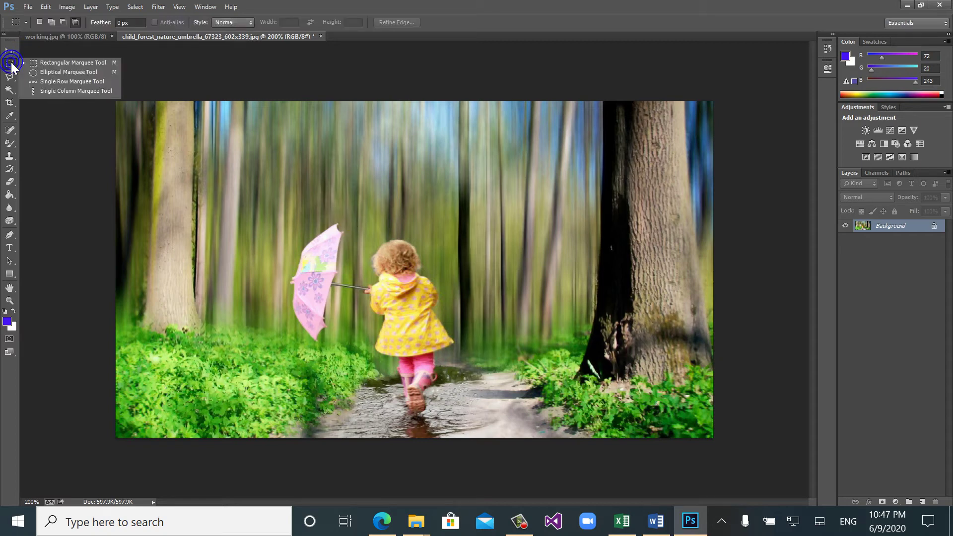
pyautogui.click(53, 70)
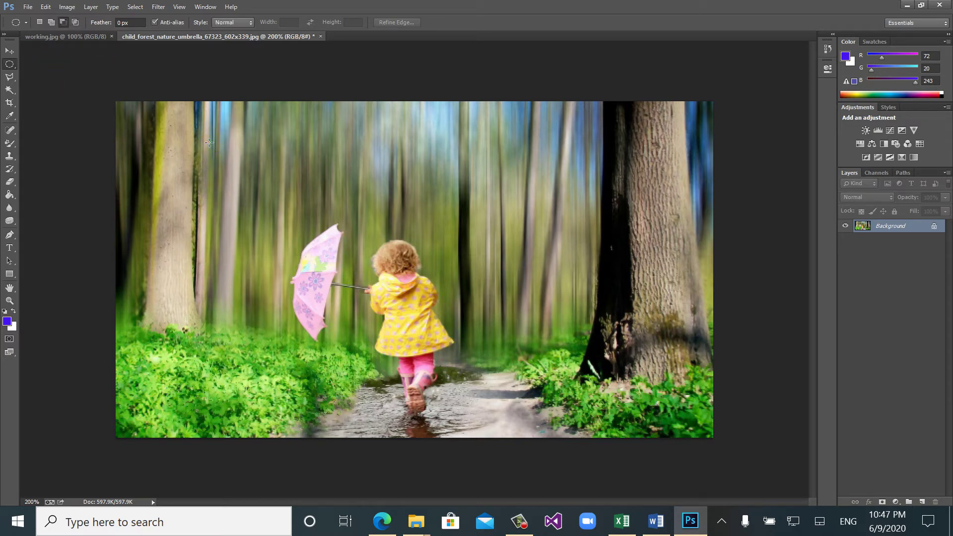
pyautogui.moveTo(208, 143); pyautogui.dragTo(295, 235)
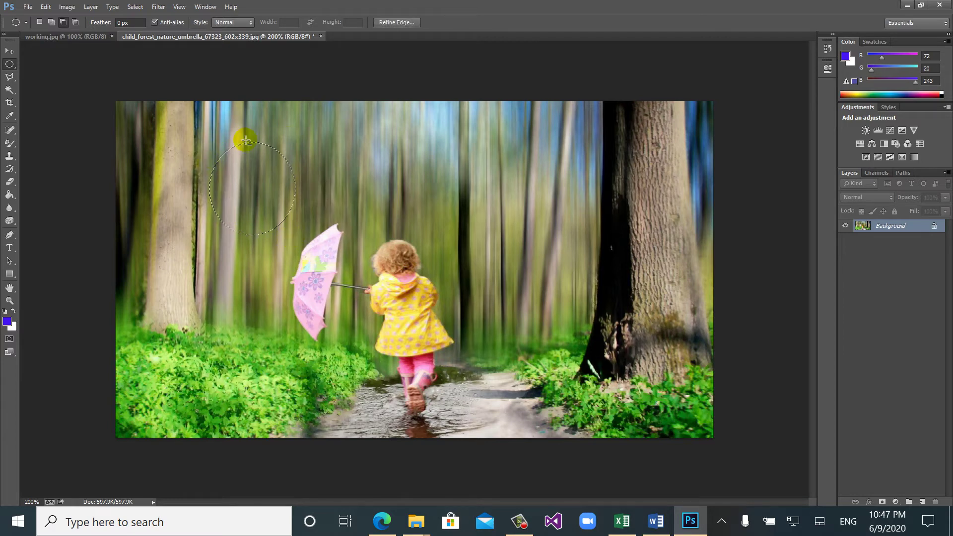
pyautogui.click(39, 22)
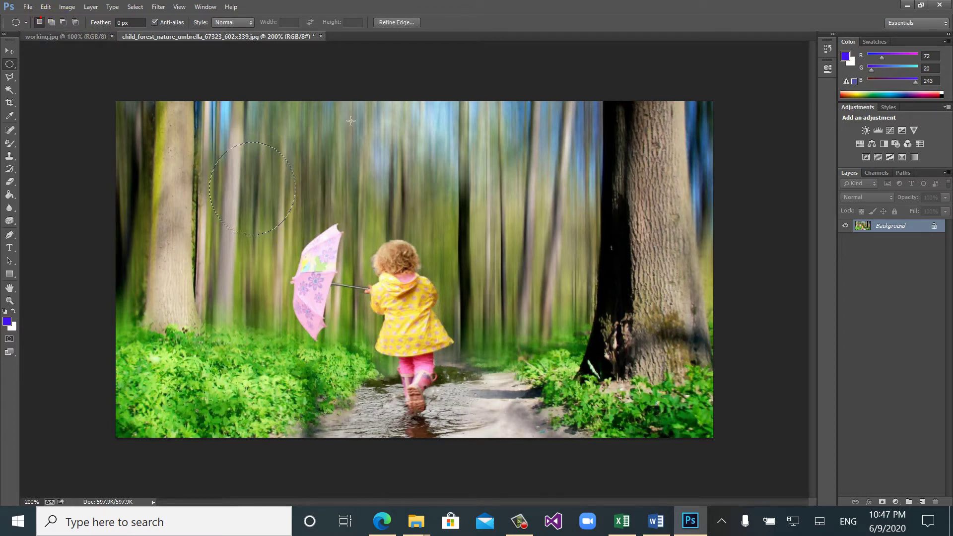
pyautogui.moveTo(368, 130); pyautogui.dragTo(447, 204)
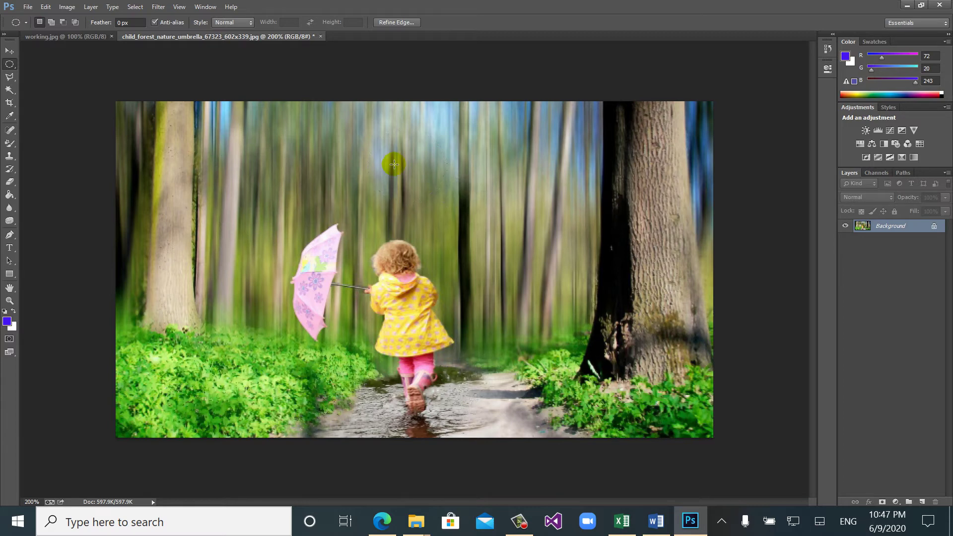
# - Try subtract from selection mode by drawing an ellipse over the umbrella
pyautogui.click(52, 22)
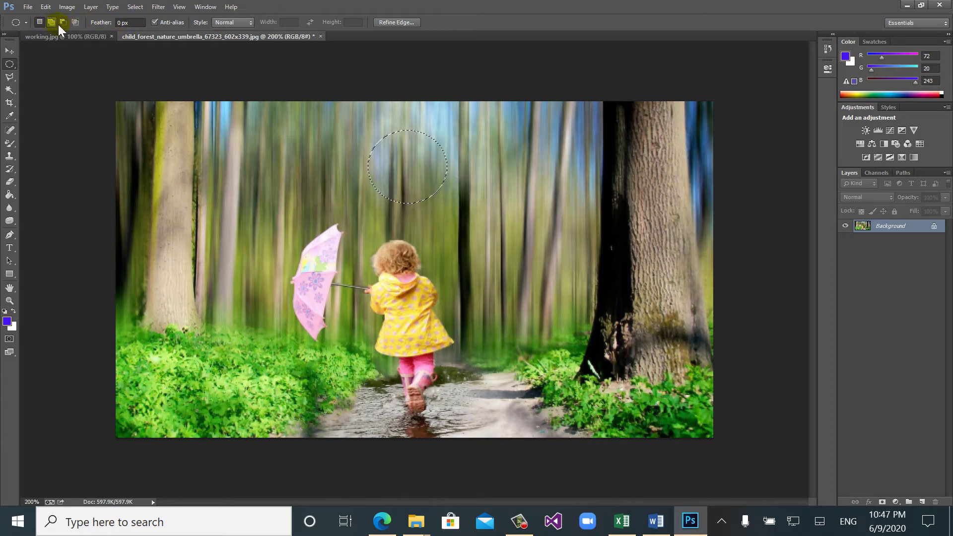
pyautogui.click(62, 23)
pyautogui.click(71, 24)
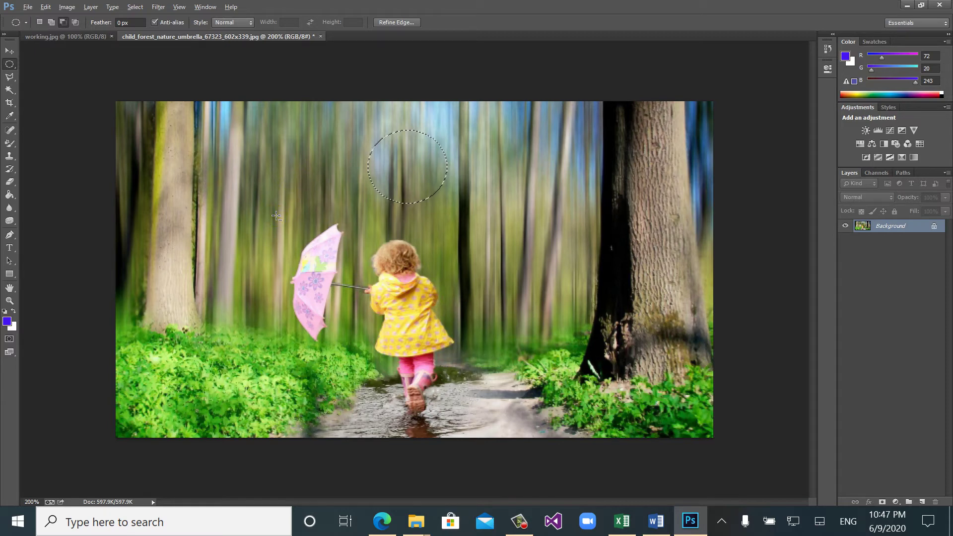
pyautogui.moveTo(276, 215); pyautogui.dragTo(383, 318)
# - Draw a wide ellipse across the umbrella and the child's hair in new selection mode, then replace it with one above the umbrella and clear it
pyautogui.moveTo(210, 219); pyautogui.dragTo(412, 296)
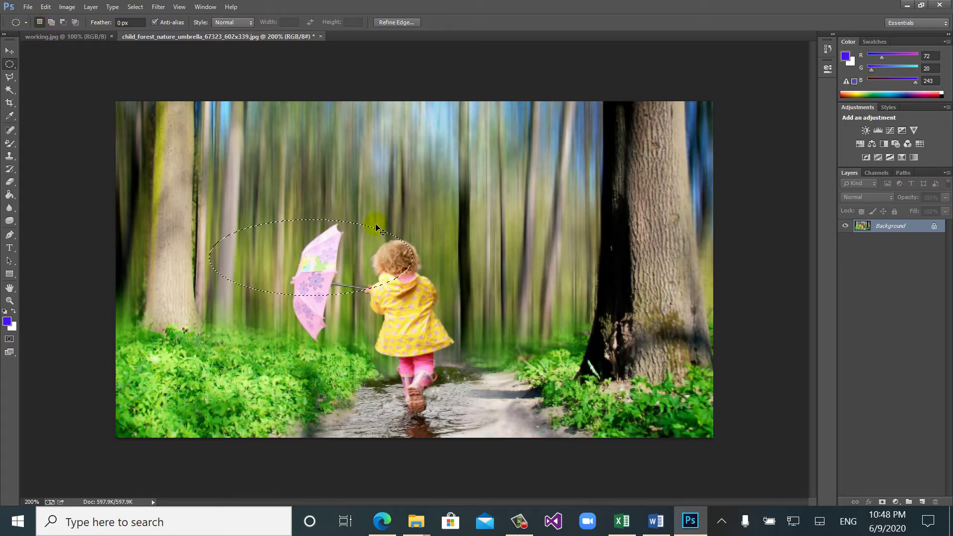
pyautogui.click(376, 227)
pyautogui.moveTo(287, 175); pyautogui.dragTo(363, 251)
pyautogui.click(312, 185)
# - Draw an elliptical selection over the thin trees beside the large dark trunk and nudge its outline left, up, down and right
pyautogui.moveTo(517, 151); pyautogui.dragTo(585, 240)
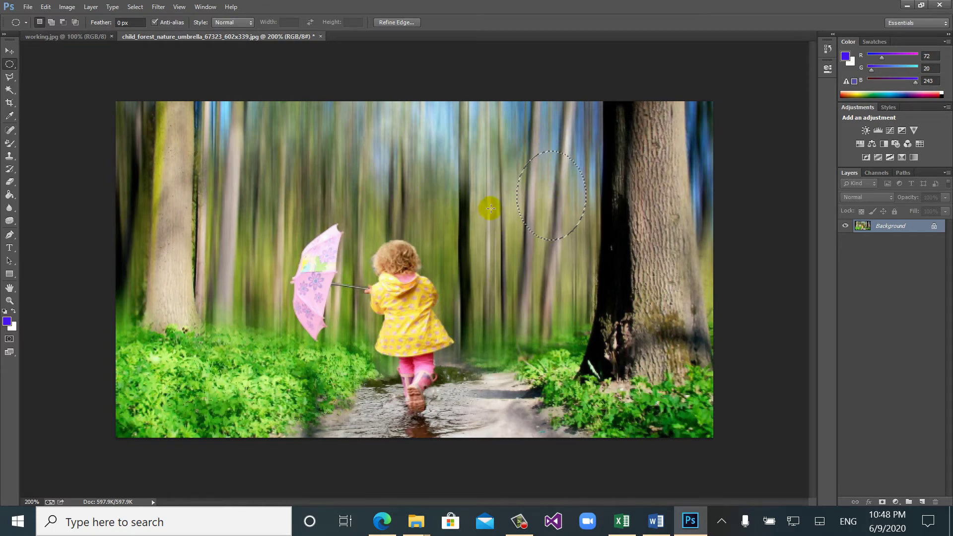
pyautogui.press('Left')
pyautogui.press('Left')
pyautogui.press('Left')
pyautogui.press('Left')
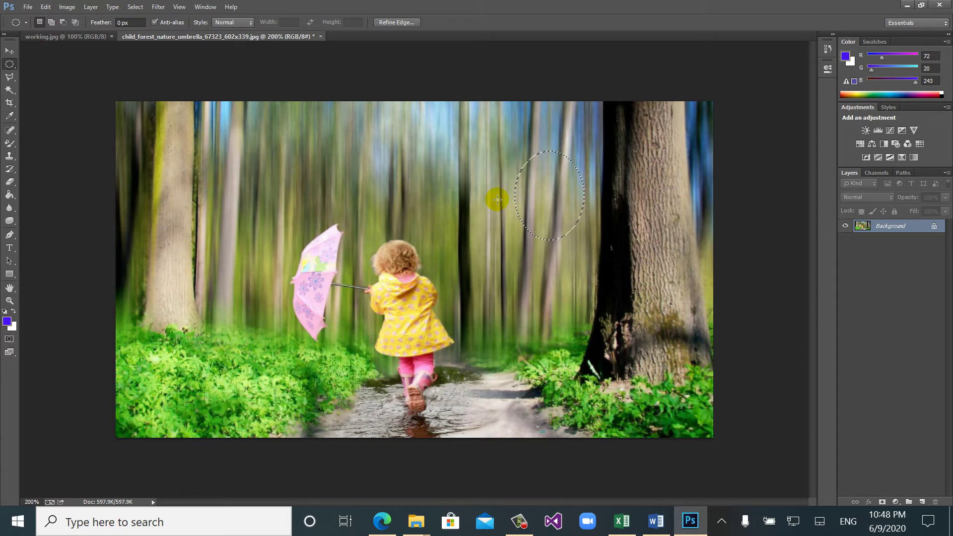
pyautogui.press('Left')
pyautogui.press('Left')
pyautogui.press('Left')
pyautogui.press('Left')
pyautogui.press('Left')
pyautogui.press('Left')
pyautogui.press('Left')
pyautogui.press('Left')
pyautogui.press('Left')
pyautogui.press('Left')
pyautogui.press('Left')
pyautogui.press('Left')
pyautogui.press('Left')
pyautogui.press('Left')
pyautogui.press('Left')
pyautogui.press('Left')
pyautogui.press('Left')
pyautogui.press('Left')
pyautogui.press('Left')
pyautogui.press('Left')
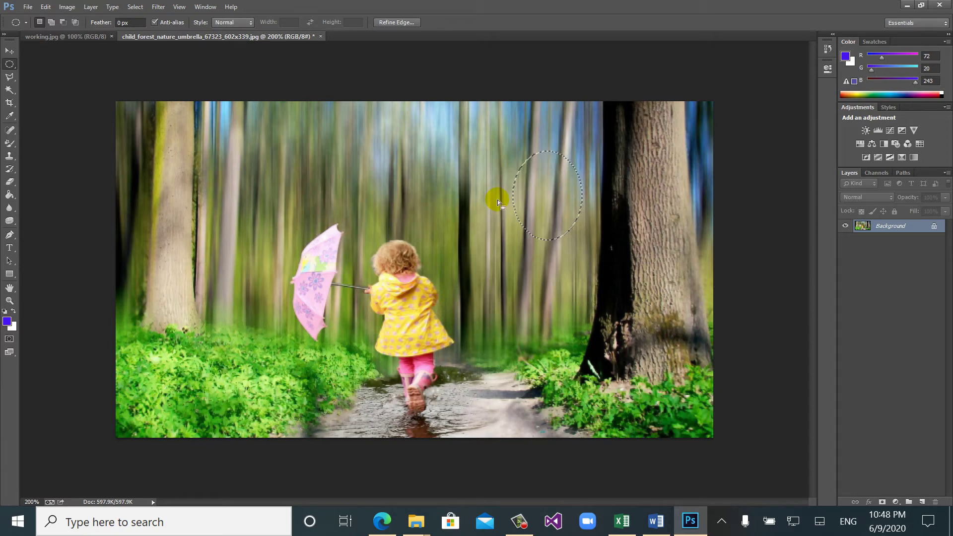
pyautogui.press('Left')
pyautogui.press('Left')
pyautogui.press('Left')
pyautogui.press('Left')
pyautogui.press('Left')
pyautogui.press('Left')
pyautogui.press('Left')
pyautogui.press('Left')
pyautogui.press('Left')
pyautogui.press('Left')
pyautogui.press('Left')
pyautogui.press('Left')
pyautogui.press('Left')
pyautogui.press('Left')
pyautogui.press('Left')
pyautogui.press('Left')
pyautogui.press('Left')
pyautogui.press('Left')
pyautogui.press('Left')
pyautogui.press('Up')
pyautogui.press('Up')
pyautogui.press('Up')
pyautogui.press('Up')
pyautogui.press('Up')
pyautogui.press('Up')
pyautogui.press('Up')
pyautogui.press('Up')
pyautogui.press('Up')
pyautogui.press('Up')
pyautogui.press('Up')
pyautogui.press('Up')
pyautogui.press('Up')
pyautogui.press('Up')
pyautogui.press('Up')
pyautogui.press('Up')
pyautogui.press('Up')
pyautogui.press('Up')
pyautogui.press('Up')
pyautogui.press('Up')
pyautogui.press('Up')
pyautogui.press('Up')
pyautogui.press('Up')
pyautogui.press('Up')
pyautogui.press('Up')
pyautogui.press('Up')
pyautogui.press('Up')
pyautogui.press('Up')
pyautogui.press('Up')
pyautogui.press('Up')
pyautogui.press('Up')
pyautogui.press('Down')
pyautogui.press('Down')
pyautogui.press('Down')
pyautogui.press('Down')
pyautogui.press('Down')
pyautogui.press('Down')
pyautogui.press('Down')
pyautogui.press('Down')
pyautogui.press('Down')
pyautogui.press('Down')
pyautogui.press('Down')
pyautogui.press('Down')
pyautogui.press('Down')
pyautogui.press('Down')
pyautogui.press('Down')
pyautogui.press('Down')
pyautogui.press('Down')
pyautogui.press('Down')
pyautogui.press('Down')
pyautogui.press('Down')
pyautogui.press('Down')
pyautogui.press('Down')
pyautogui.press('Down')
pyautogui.press('Down')
pyautogui.press('Right')
pyautogui.press('Right')
pyautogui.press('Right')
pyautogui.press('Right')
# - Use Transform Selection to move the elliptical selection onto the green plants below the pale tree trunk
pyautogui.click(134, 8)
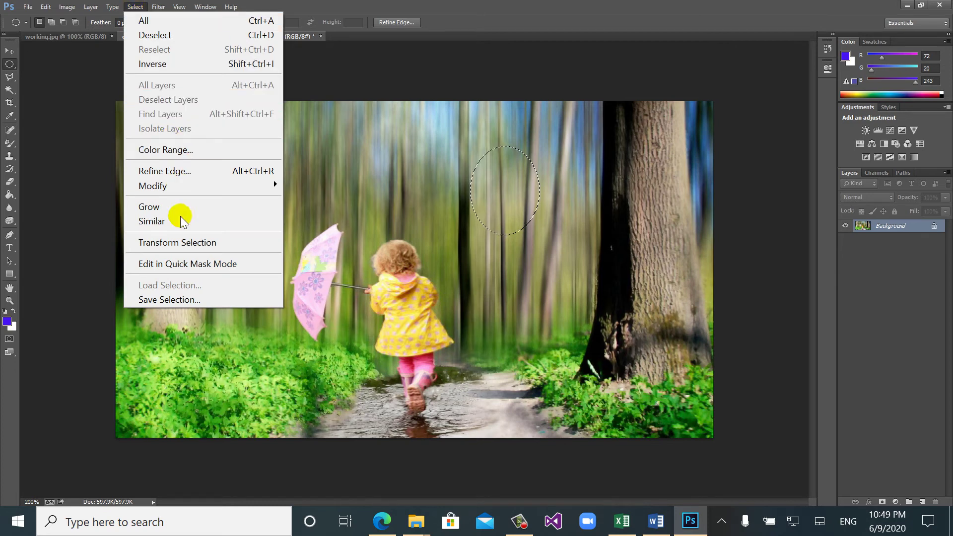
pyautogui.click(208, 245)
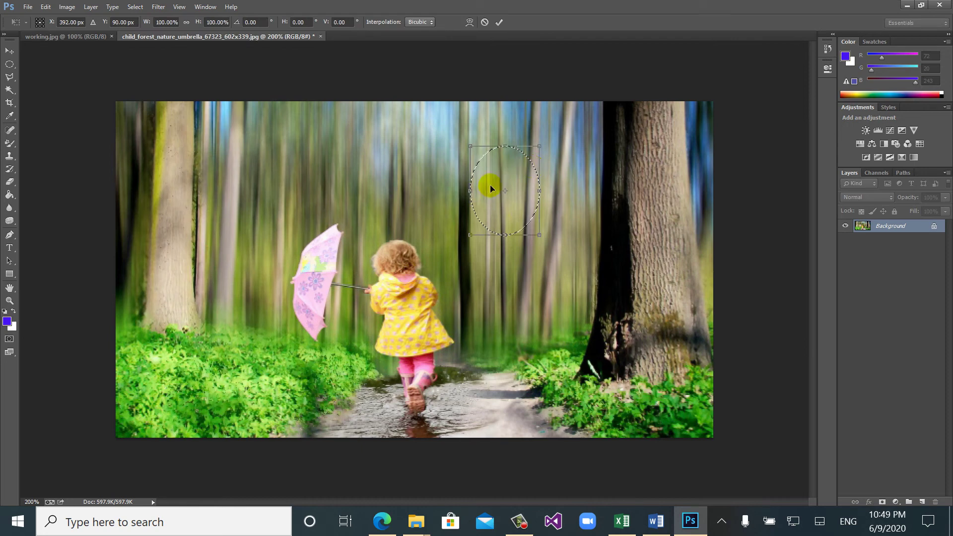
pyautogui.moveTo(491, 183); pyautogui.dragTo(210, 354)
pyautogui.press('Return')
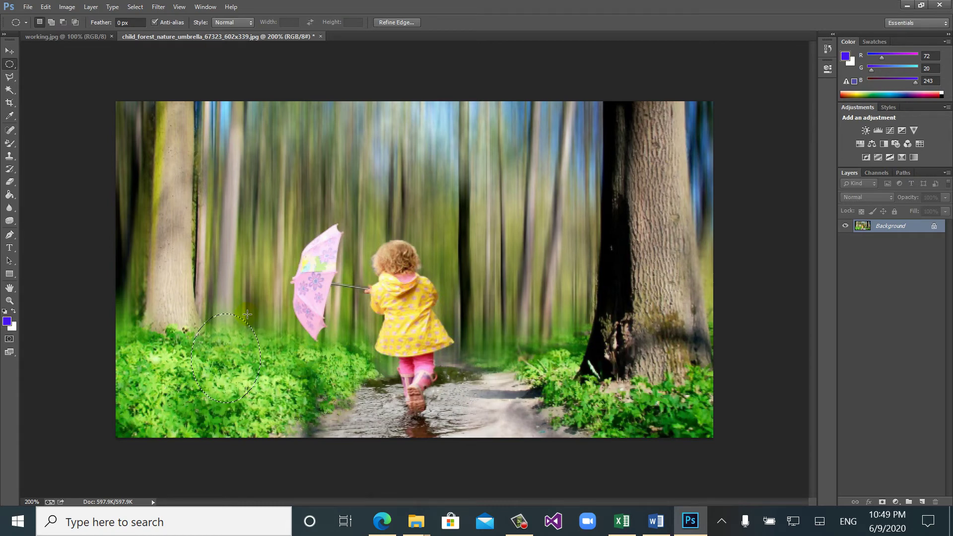
# - Switch to the Worksheet No-5 document in Word
pyautogui.click(656, 521)
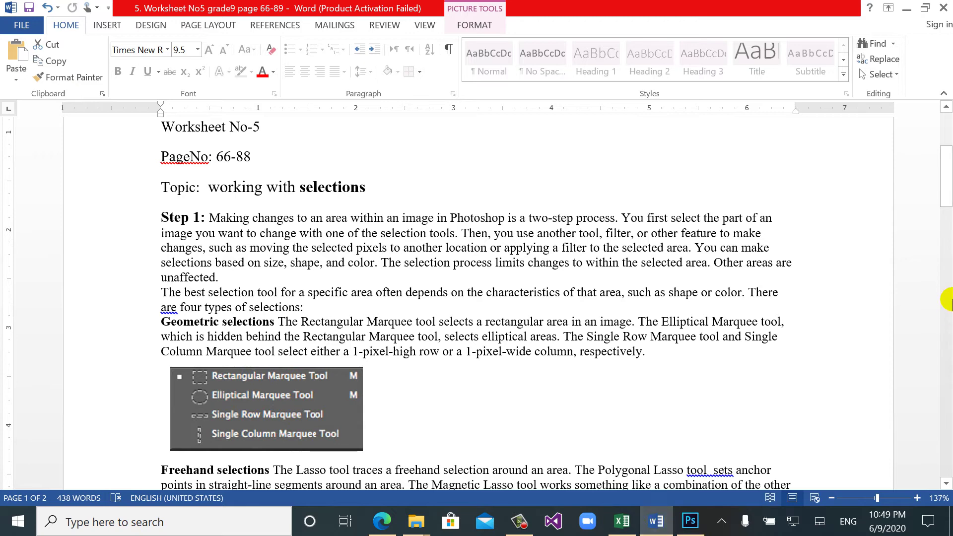
# - Remove the extra space before "sets" in the Freehand selections paragraph of the worksheet
pyautogui.moveTo(948, 189)
pyautogui.mouseDown()
pyautogui.moveTo(948, 254)
pyautogui.moveTo(947, 236)
pyautogui.mouseUp()
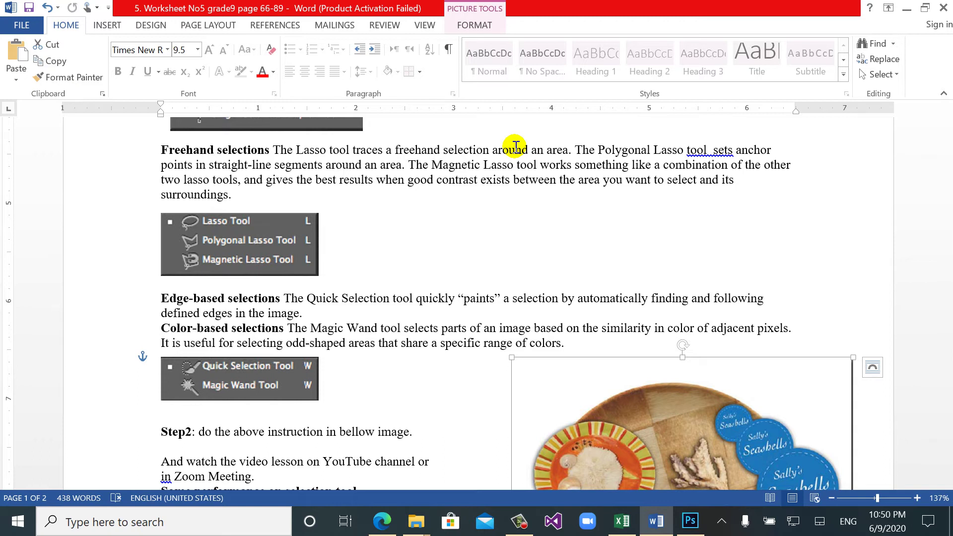
pyautogui.click(715, 149)
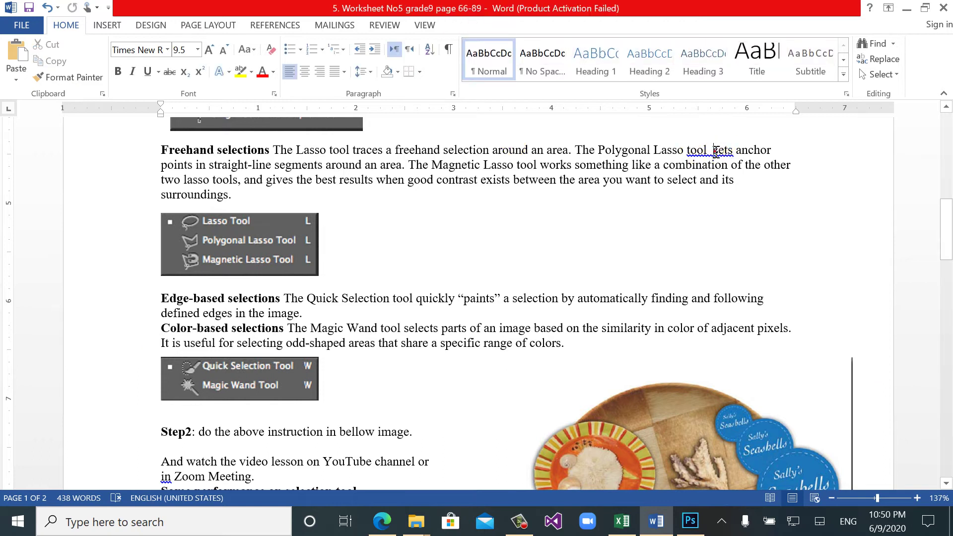
pyautogui.press('BackSpace')
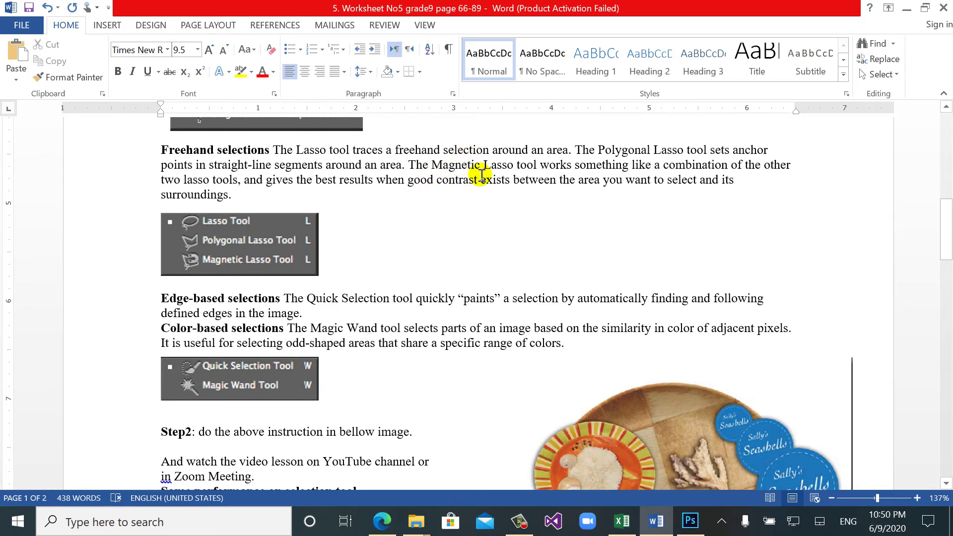
# - Switch to Photoshop and draw an irregular freehand selection with the Lasso tool across the blurred trees above and beside the child
pyautogui.click(689, 522)
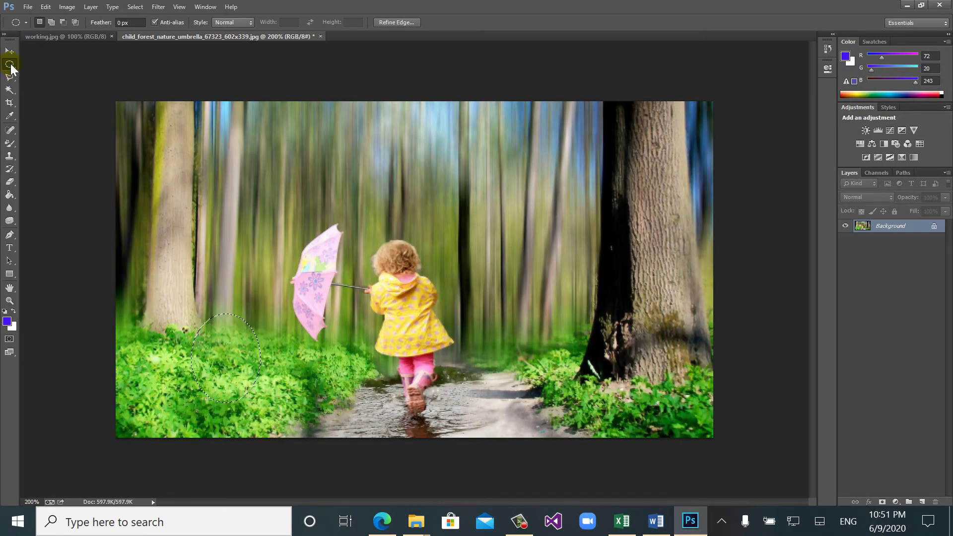
pyautogui.moveTo(11, 77); pyautogui.dragTo(43, 77)
pyautogui.moveTo(415, 163)
pyautogui.mouseDown()
pyautogui.moveTo(373, 190)
pyautogui.moveTo(326, 211)
pyautogui.mouseUp()
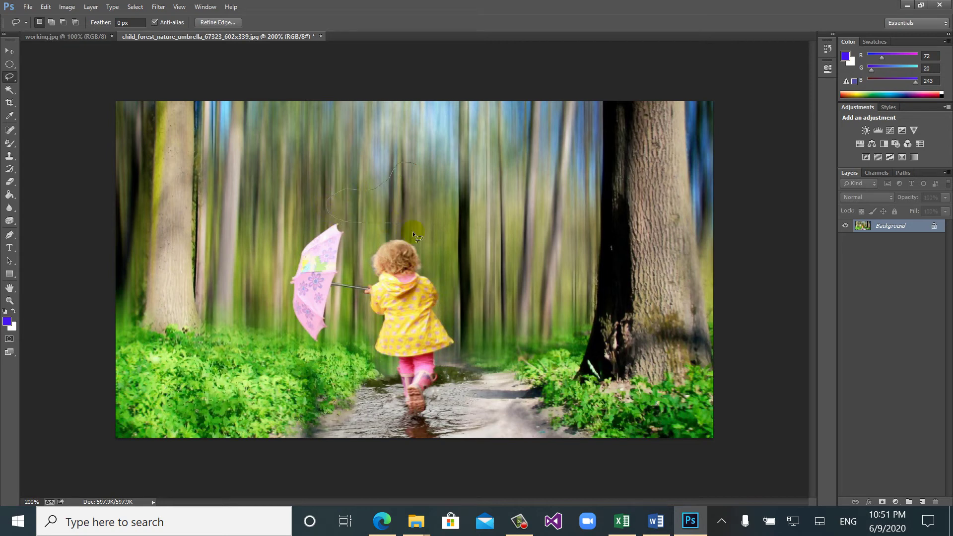
pyautogui.moveTo(412, 231)
pyautogui.mouseDown()
pyautogui.moveTo(442, 307)
pyautogui.moveTo(461, 314)
pyautogui.mouseUp()
pyautogui.moveTo(563, 233); pyautogui.dragTo(532, 237)
pyautogui.moveTo(499, 201); pyautogui.dragTo(500, 203)
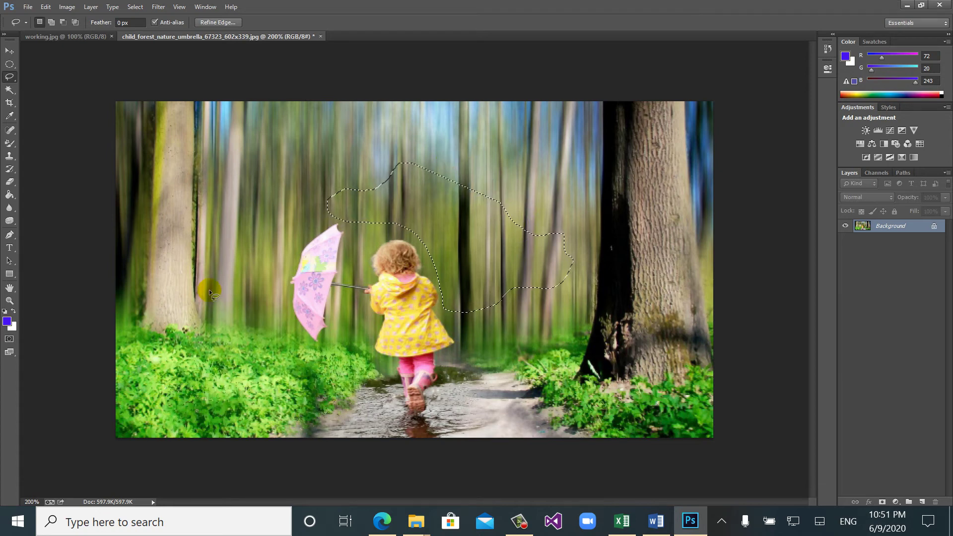
# - Draw a smaller rounded freehand Lasso selection with a notched edge over the trees above the child's head
pyautogui.moveTo(194, 282)
pyautogui.mouseDown()
pyautogui.moveTo(255, 241)
pyautogui.moveTo(283, 260)
pyautogui.moveTo(279, 309)
pyautogui.moveTo(245, 345)
pyautogui.moveTo(182, 355)
pyautogui.moveTo(155, 291)
pyautogui.moveTo(194, 282)
pyautogui.mouseUp()
pyautogui.moveTo(334, 165)
pyautogui.mouseDown()
pyautogui.moveTo(342, 179)
pyautogui.moveTo(323, 217)
pyautogui.moveTo(253, 184)
pyautogui.mouseUp()
pyautogui.click(498, 150)
pyautogui.moveTo(472, 167); pyautogui.dragTo(473, 178)
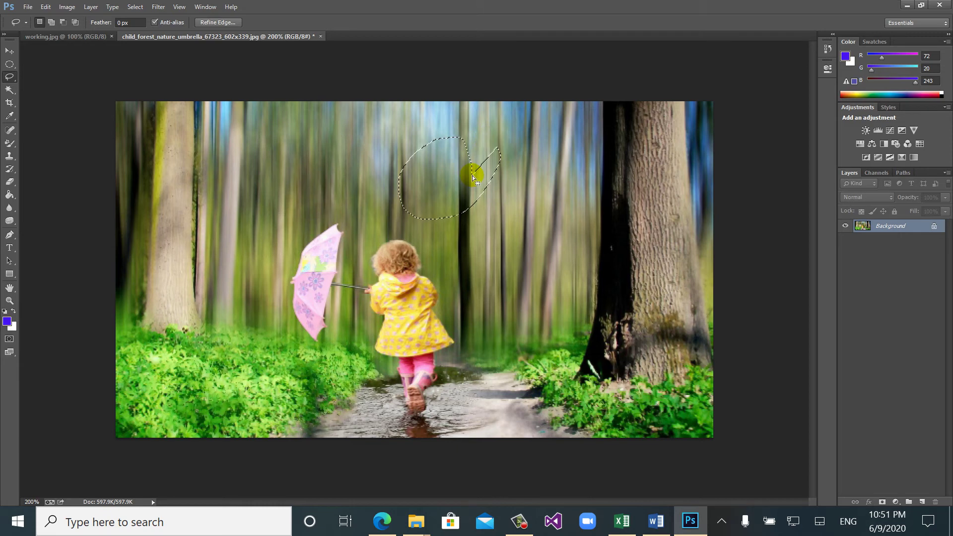
# - Clear the current selection and trace the outline of the pink umbrella canopy with the Polygonal Lasso tool, closing it at the tip
pyautogui.click(13, 81)
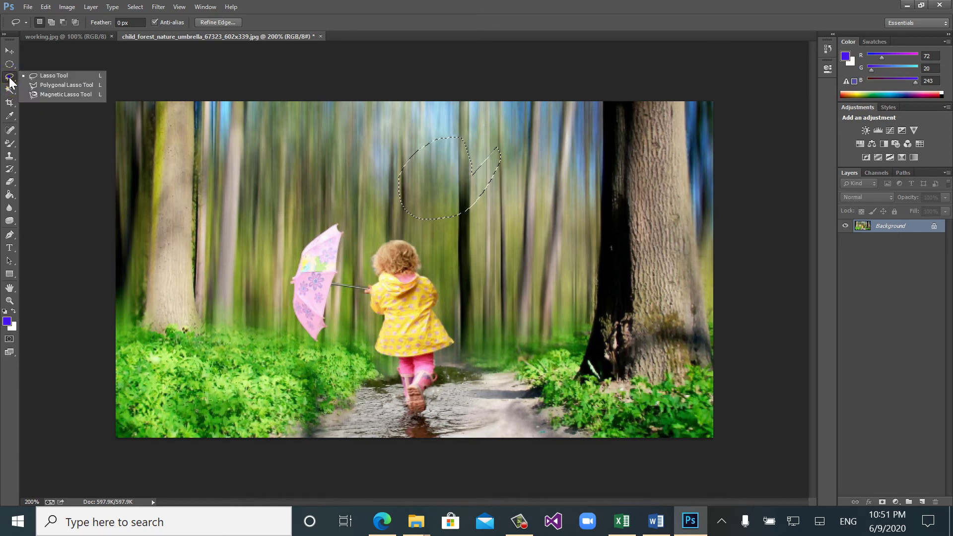
pyautogui.click(44, 86)
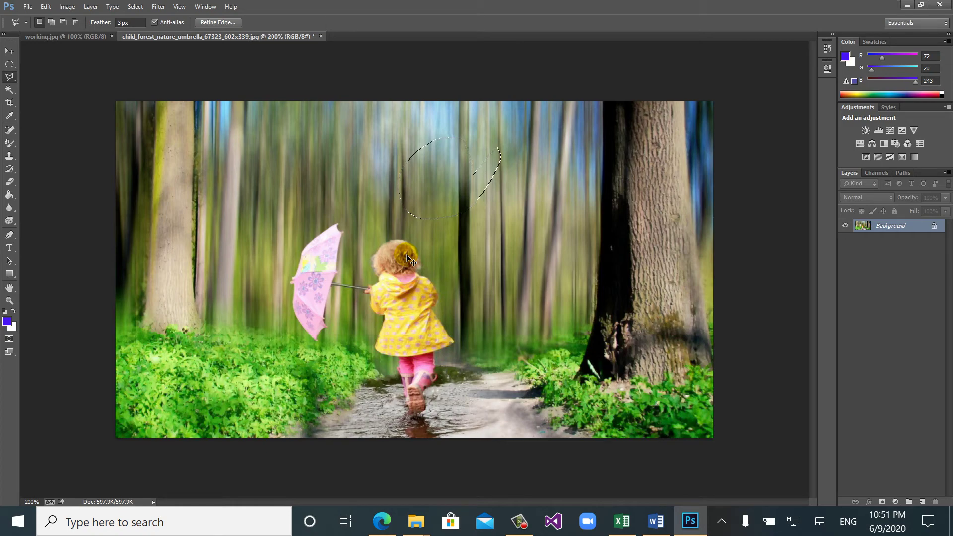
pyautogui.hotkey('ctrl', 'd')
pyautogui.hotkey('ctrl', '+')
pyautogui.hotkey('ctrl', '+')
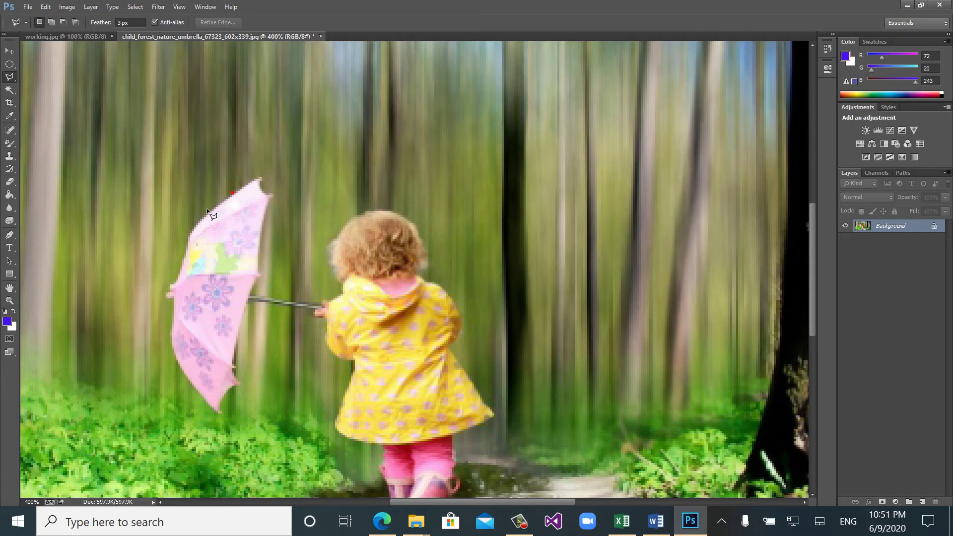
pyautogui.click(188, 234)
pyautogui.click(178, 278)
pyautogui.click(170, 297)
pyautogui.click(200, 395)
pyautogui.click(233, 373)
pyautogui.click(243, 316)
pyautogui.click(267, 208)
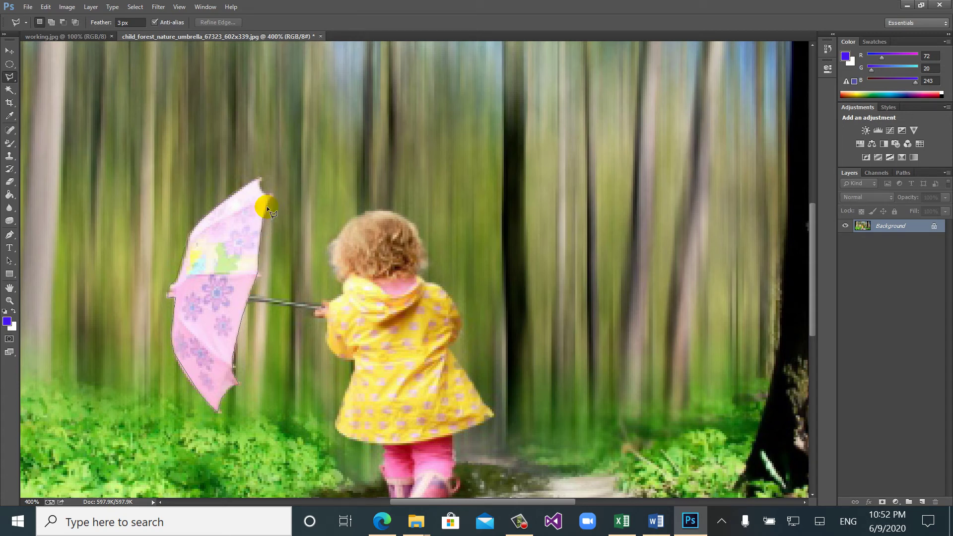
pyautogui.click(260, 174)
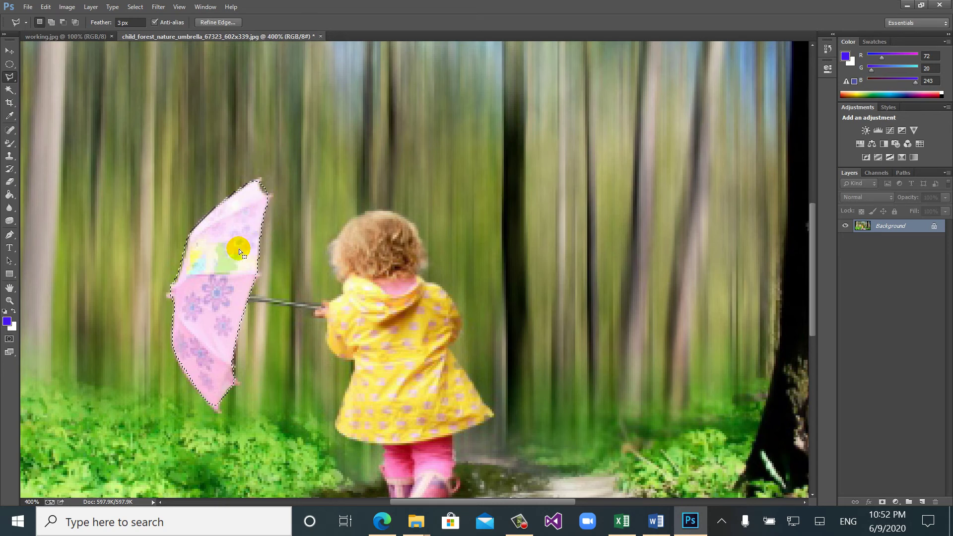
# - Create a new layer with the default settings and try the Color Replacement tool on the selected umbrella
pyautogui.hotkey('ctrl', 'shift', 'n')
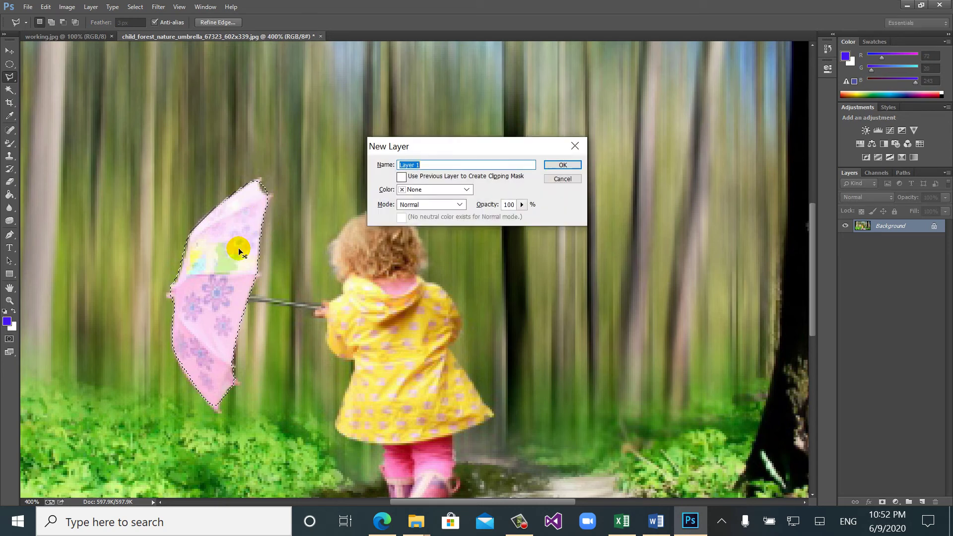
pyautogui.press('Return')
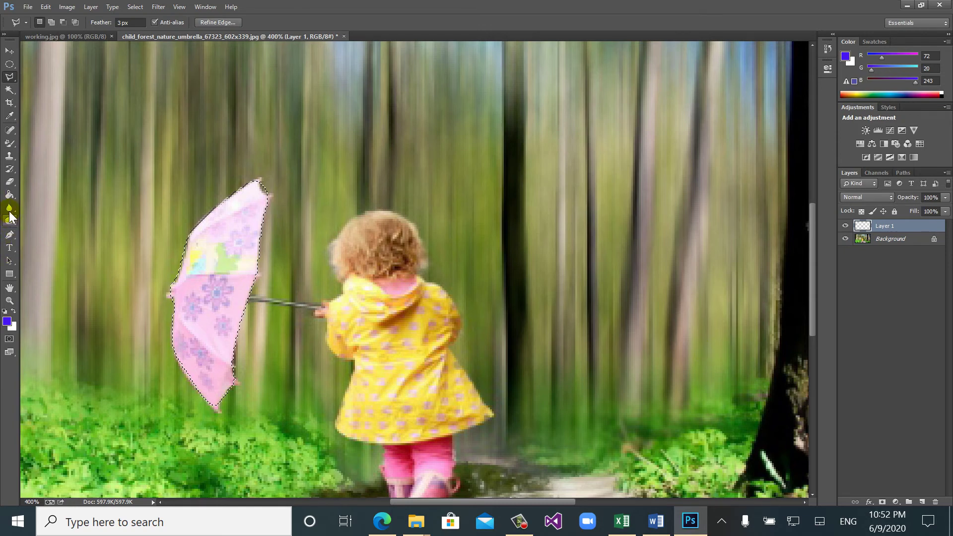
pyautogui.click(7, 145)
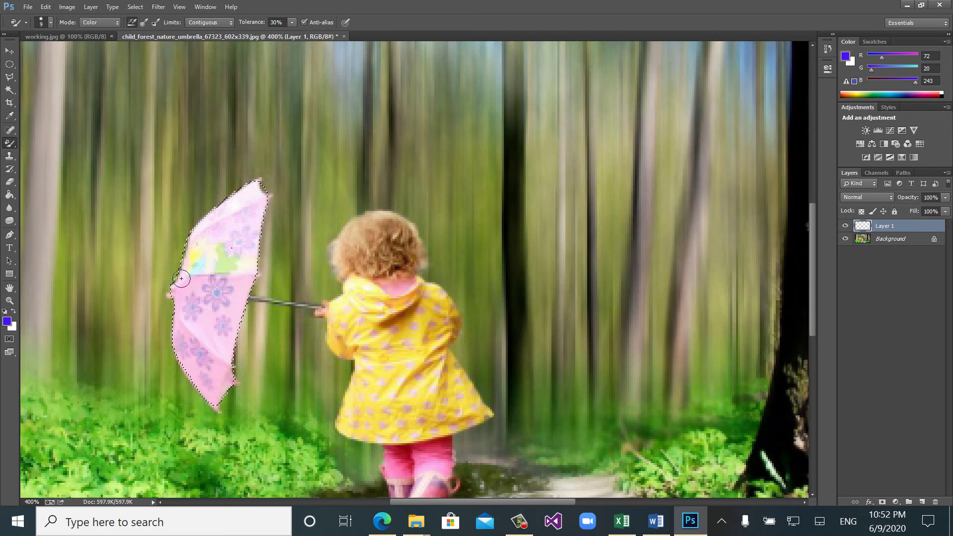
pyautogui.click(231, 248)
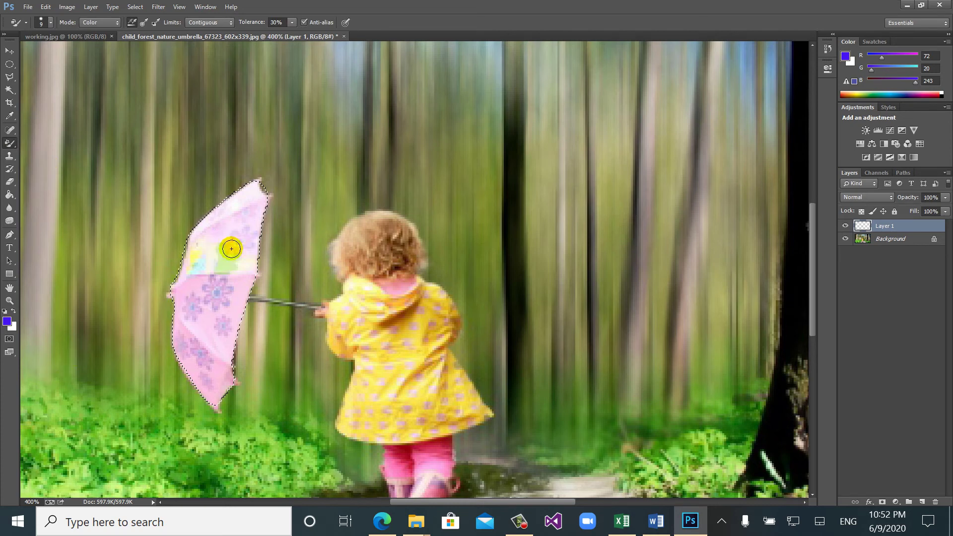
# - Paint the whole umbrella selection with the blue-violet foreground color using the Brush tool, and deselect it
pyautogui.rightClick(13, 142)
pyautogui.click(40, 142)
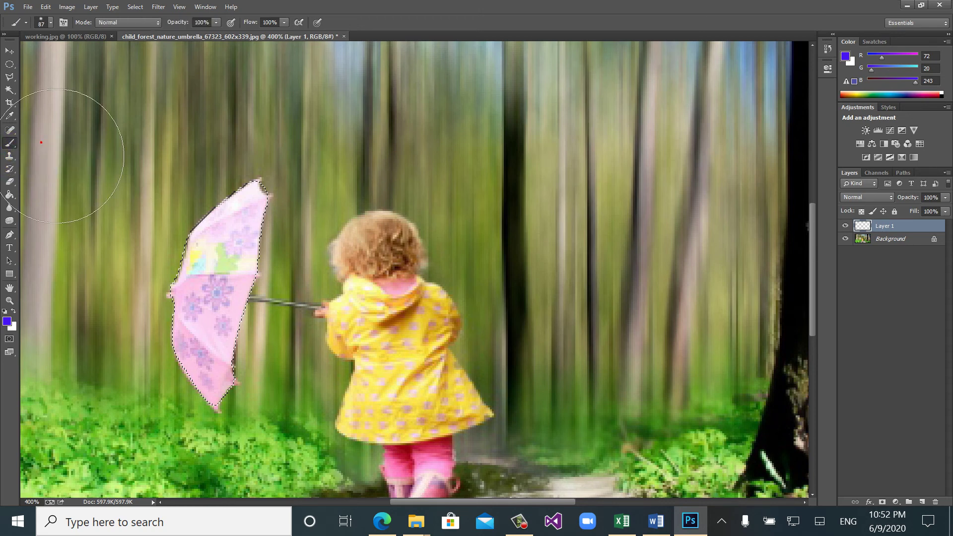
pyautogui.click(233, 215)
pyautogui.moveTo(176, 417)
pyautogui.mouseDown()
pyautogui.moveTo(241, 342)
pyautogui.moveTo(268, 207)
pyautogui.moveTo(255, 208)
pyautogui.moveTo(177, 352)
pyautogui.moveTo(230, 410)
pyautogui.moveTo(288, 373)
pyautogui.mouseUp()
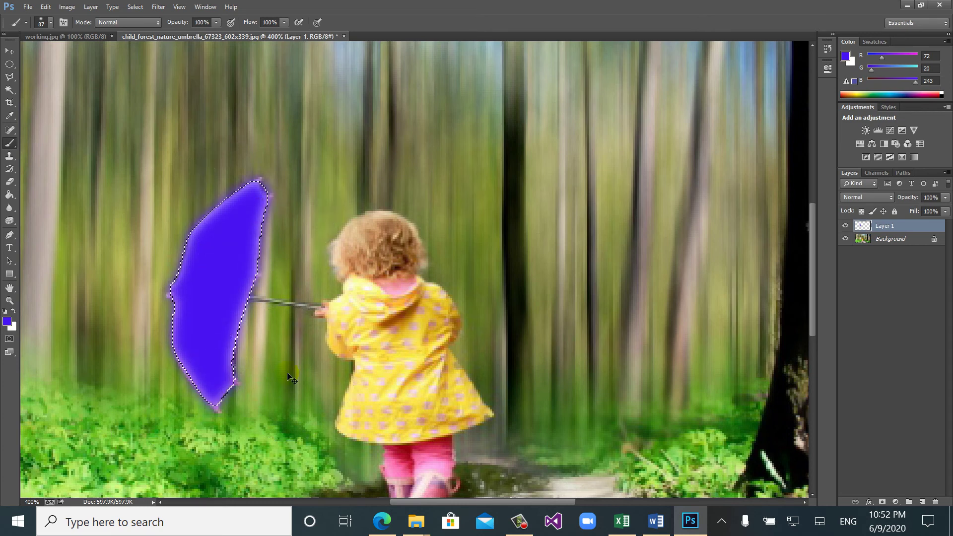
pyautogui.hotkey('ctrl', 'd')
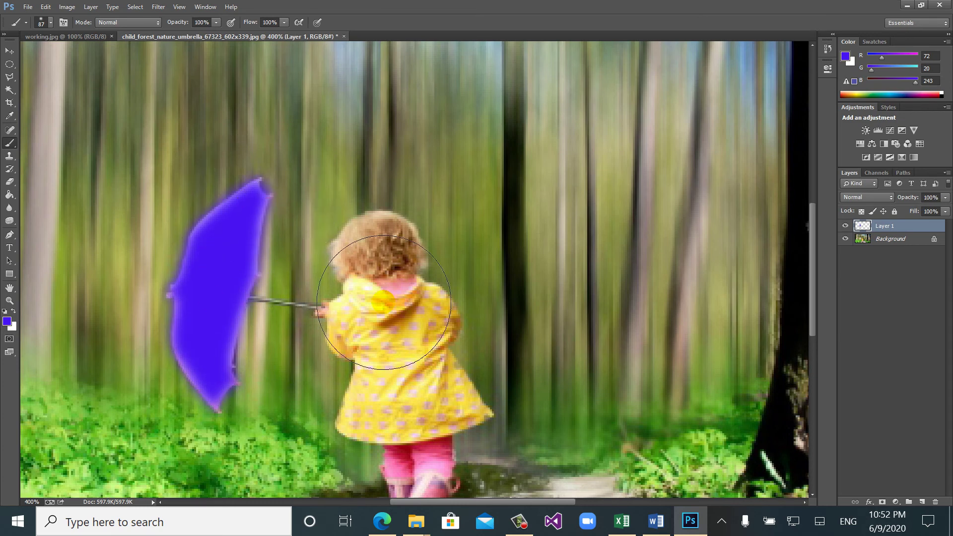
# - Try the Darken and Screen blend modes on the painted umbrella layer, and set it to Overlay
pyautogui.click(874, 198)
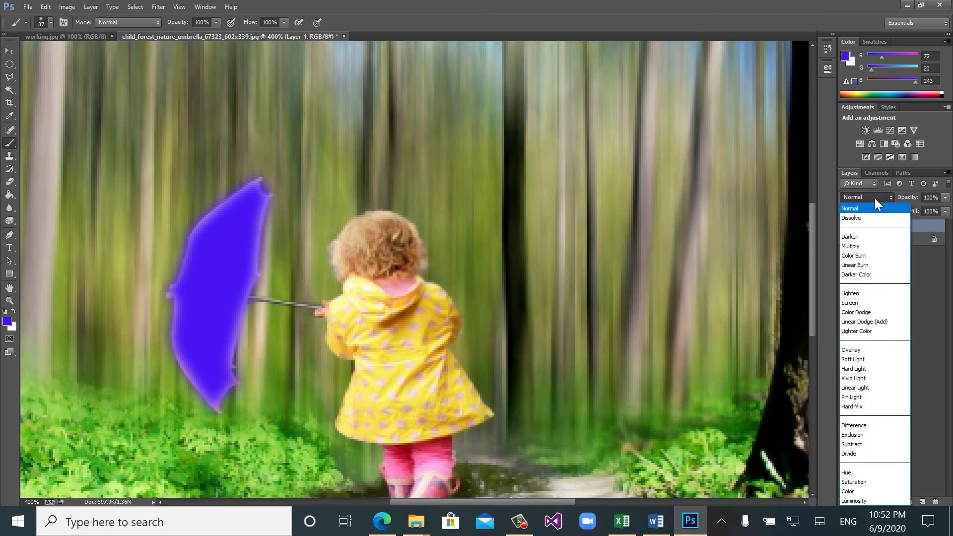
pyautogui.click(862, 236)
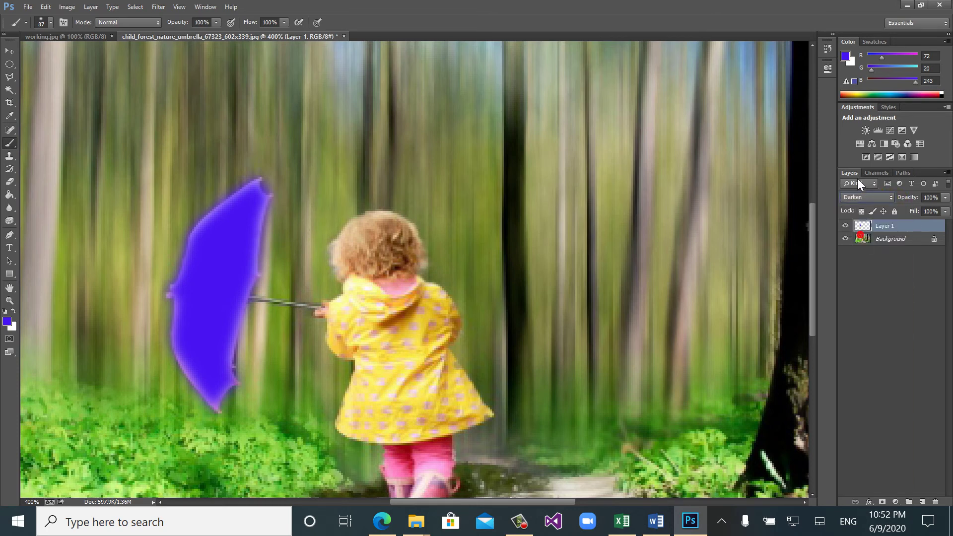
pyautogui.click(858, 180)
pyautogui.click(858, 199)
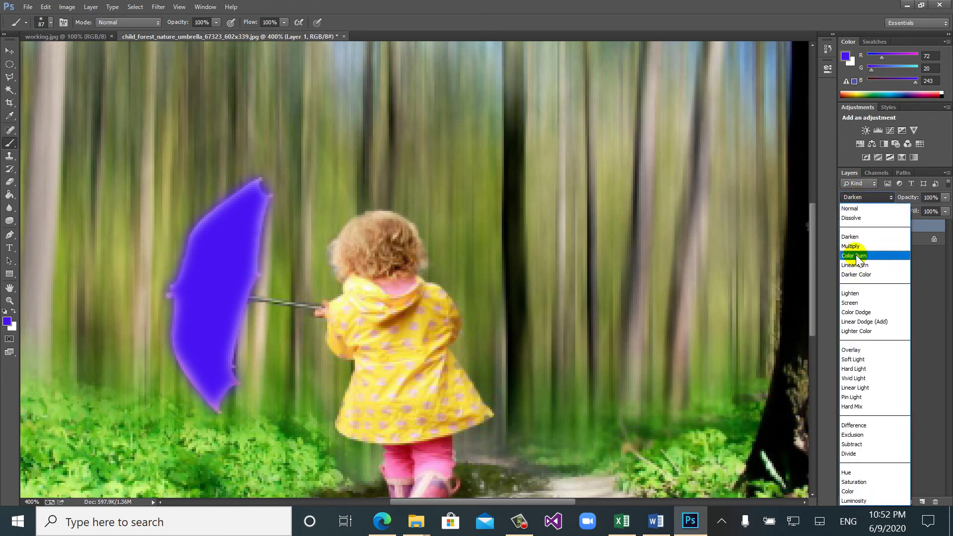
pyautogui.click(854, 302)
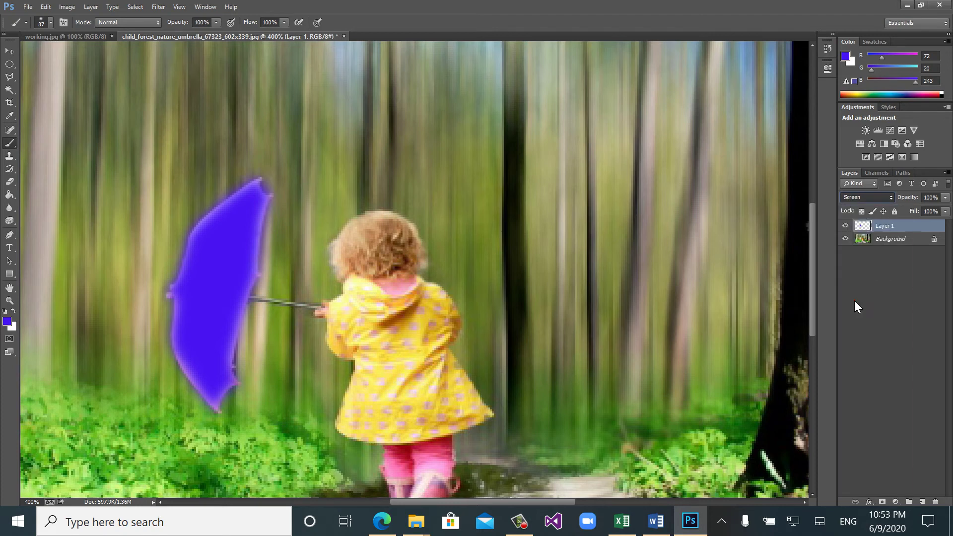
pyautogui.click(853, 196)
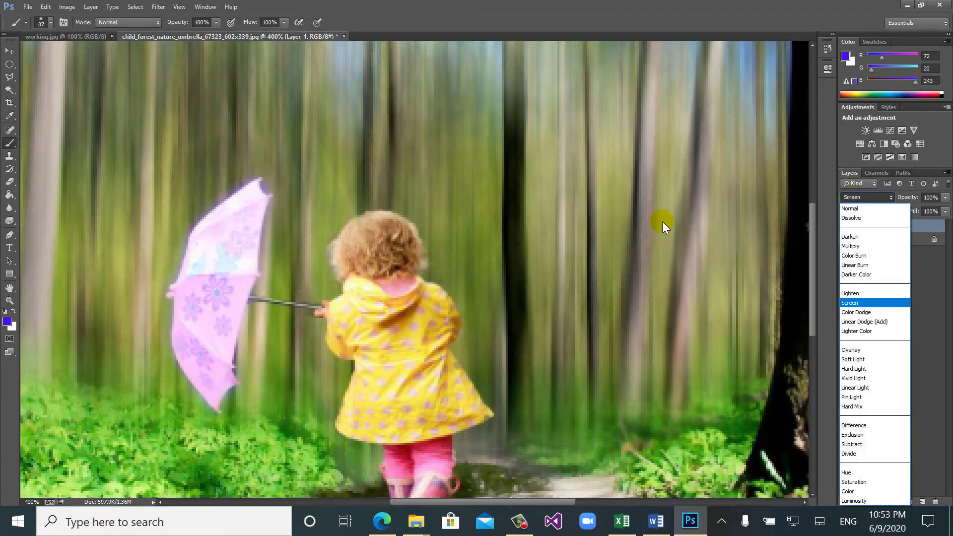
pyautogui.click(868, 349)
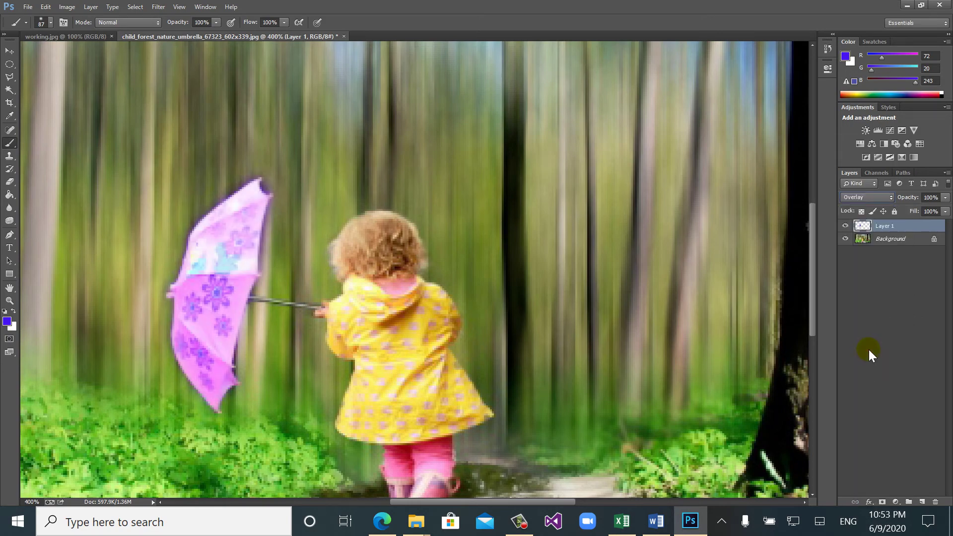
# - Toggle the painted layer's visibility to compare the umbrella with and without the color overlay
pyautogui.hotkey('ctrl', '-')
pyautogui.hotkey('ctrl', '-')
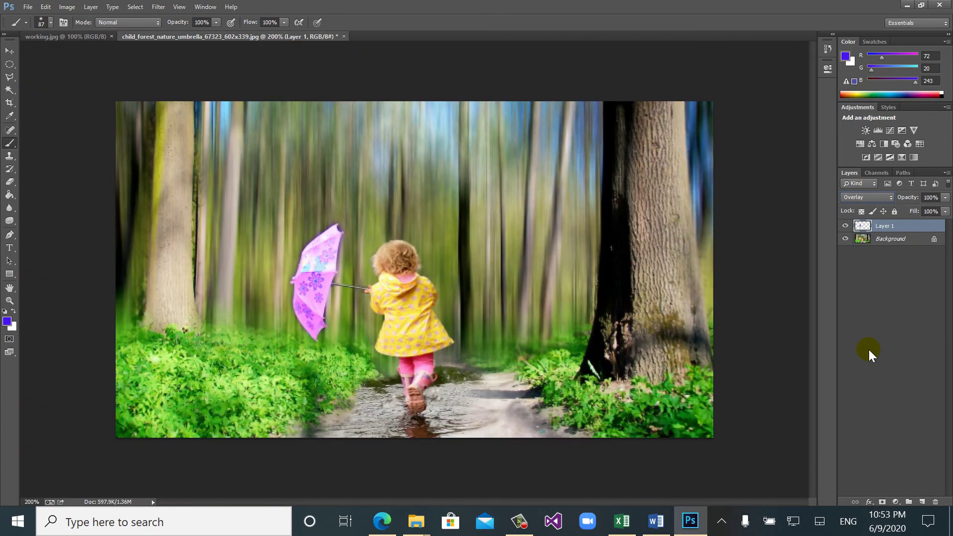
pyautogui.click(845, 226)
pyautogui.click(846, 226)
pyautogui.click(845, 226)
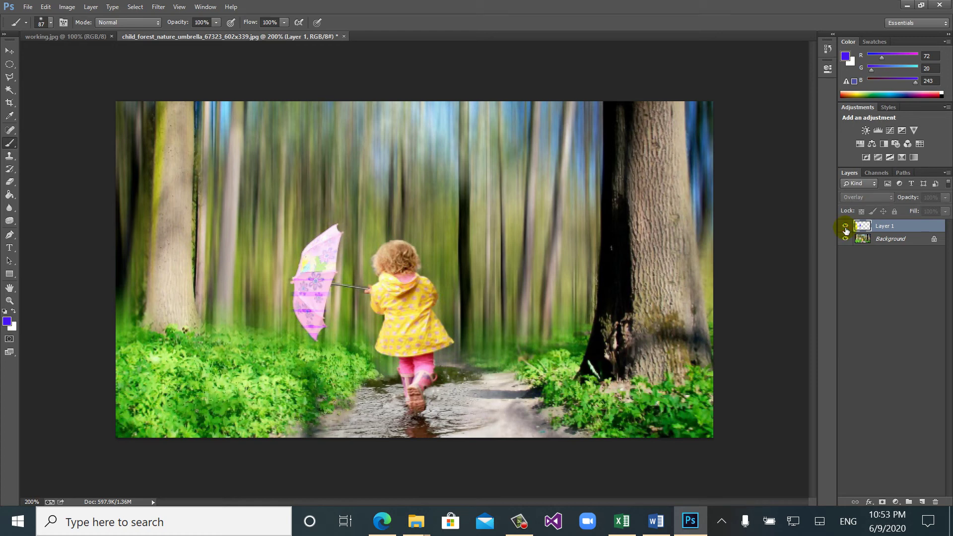
pyautogui.click(845, 227)
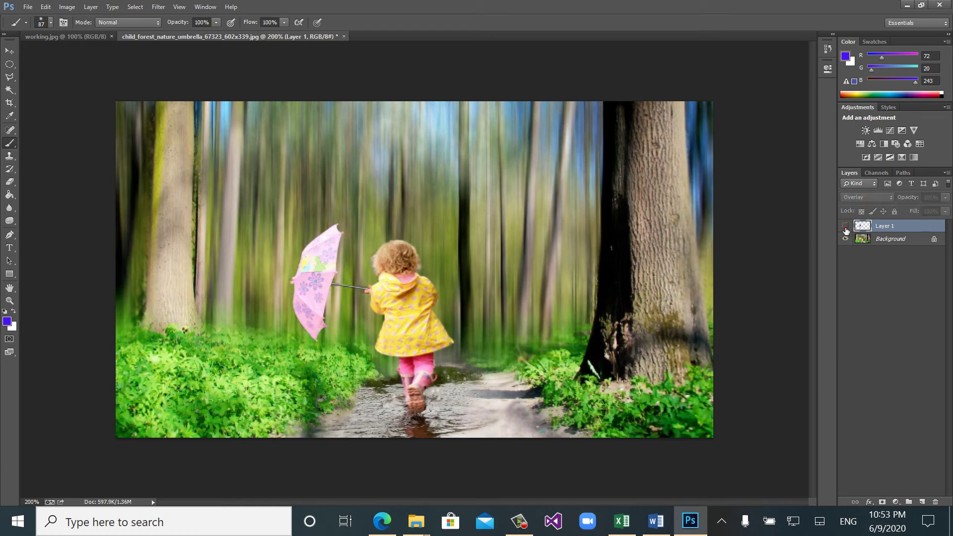
pyautogui.click(845, 226)
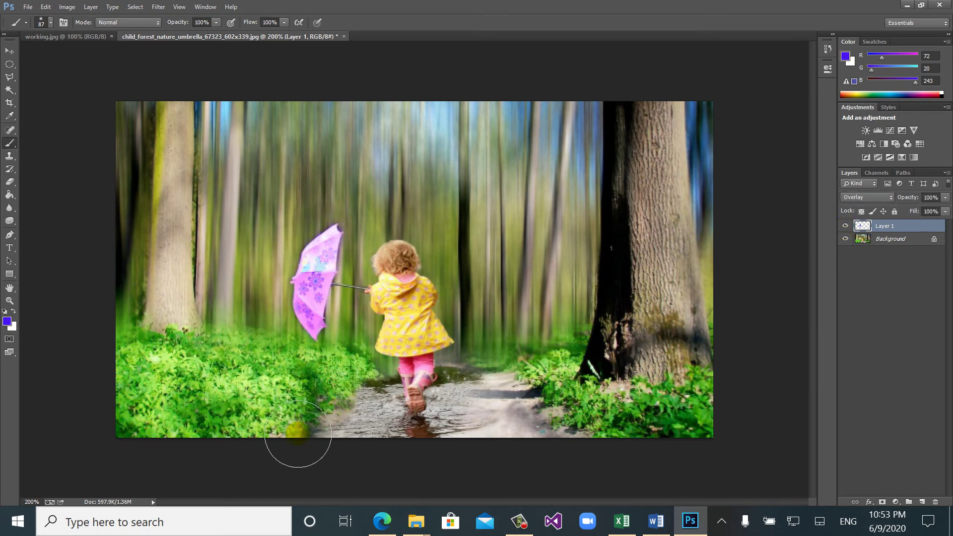
# - Brush a test stroke over the umbrella without a selection, undo it, and set the layer's blend mode to Screen
pyautogui.moveTo(310, 333)
pyautogui.mouseDown()
pyautogui.moveTo(298, 288)
pyautogui.moveTo(306, 290)
pyautogui.mouseUp()
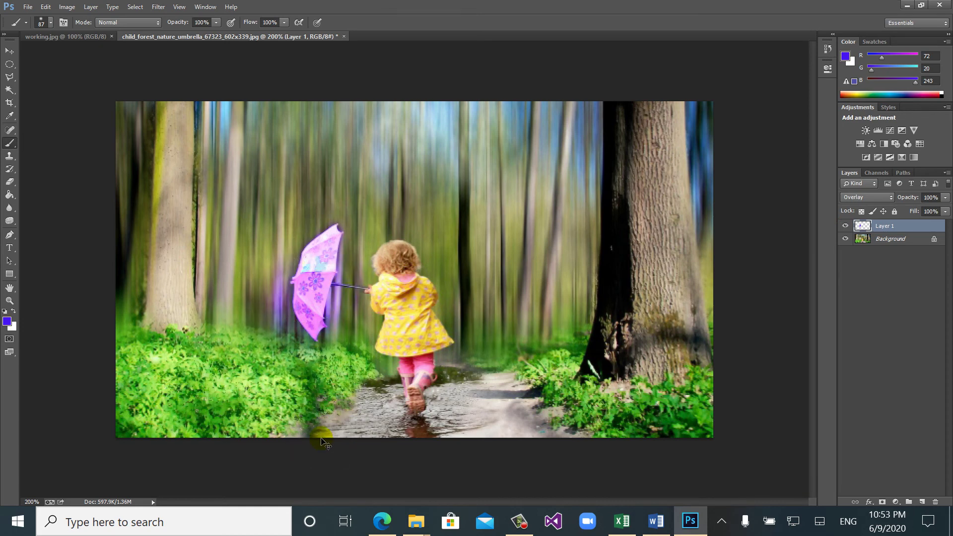
pyautogui.hotkey('alt', 'shift', 's')
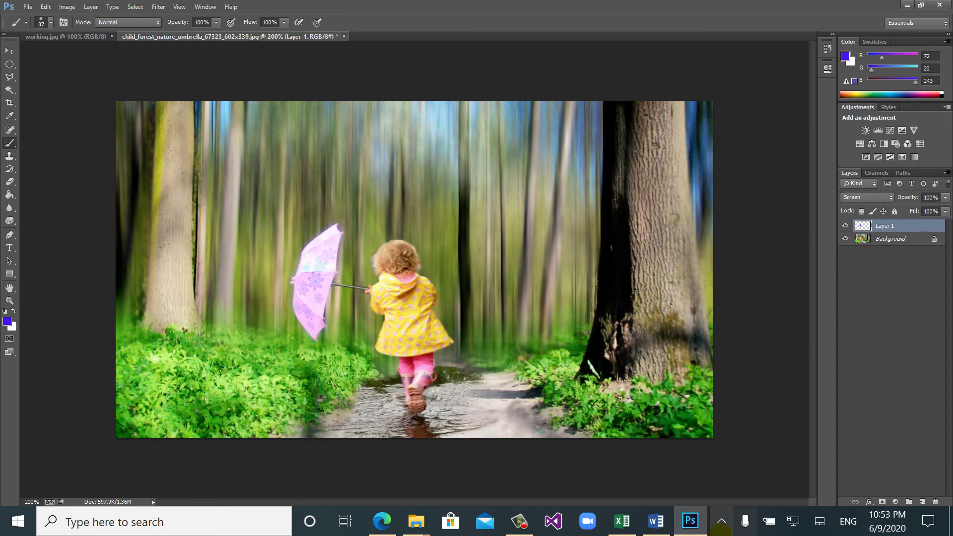
# - Check the lasso tools list in the Word worksheet, return to Photoshop and choose the Magnetic Lasso tool
pyautogui.click(658, 522)
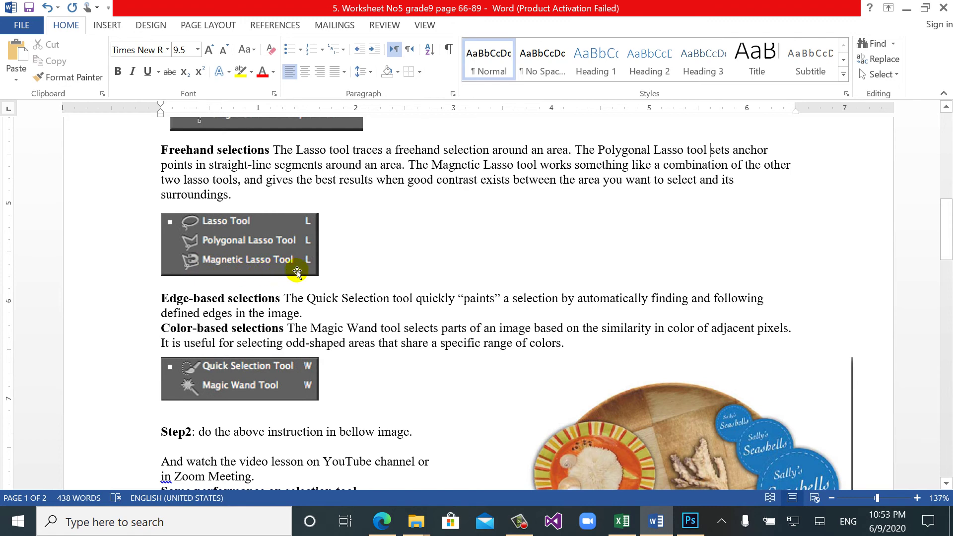
pyautogui.click(689, 522)
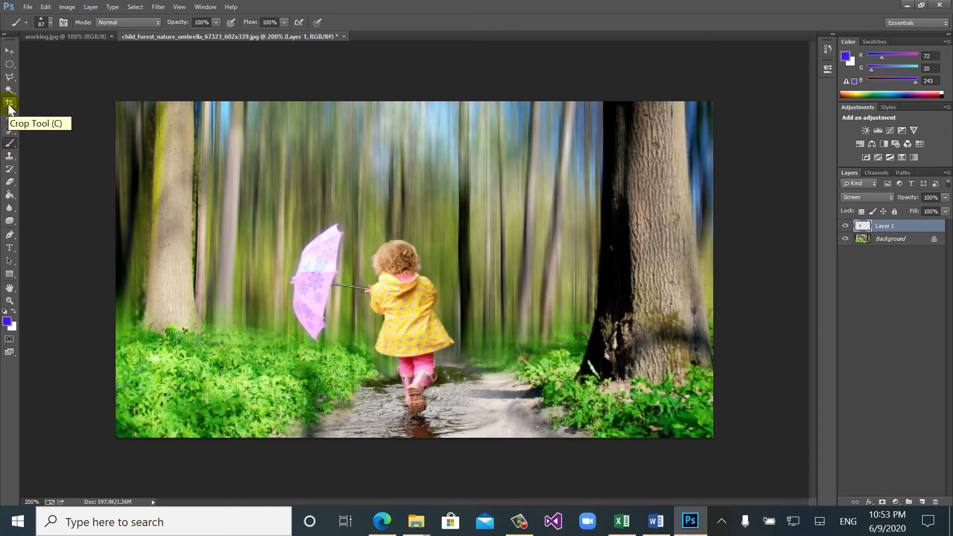
pyautogui.click(10, 79)
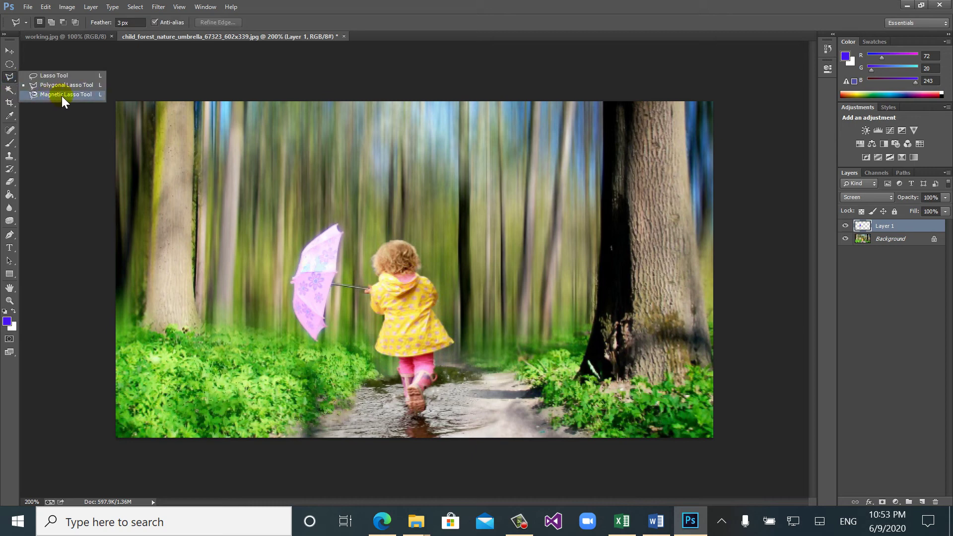
pyautogui.click(62, 96)
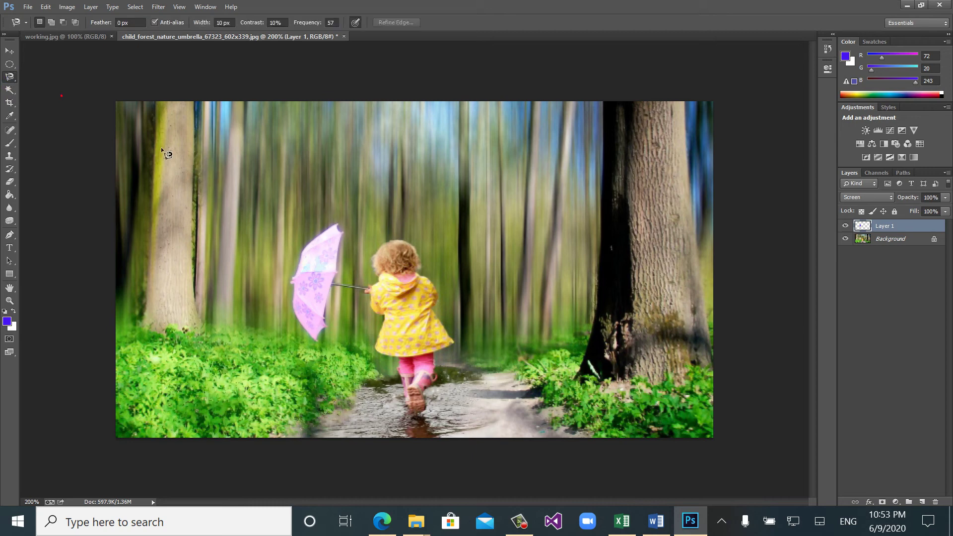
pyautogui.click(343, 233)
pyautogui.doubleClick(325, 322)
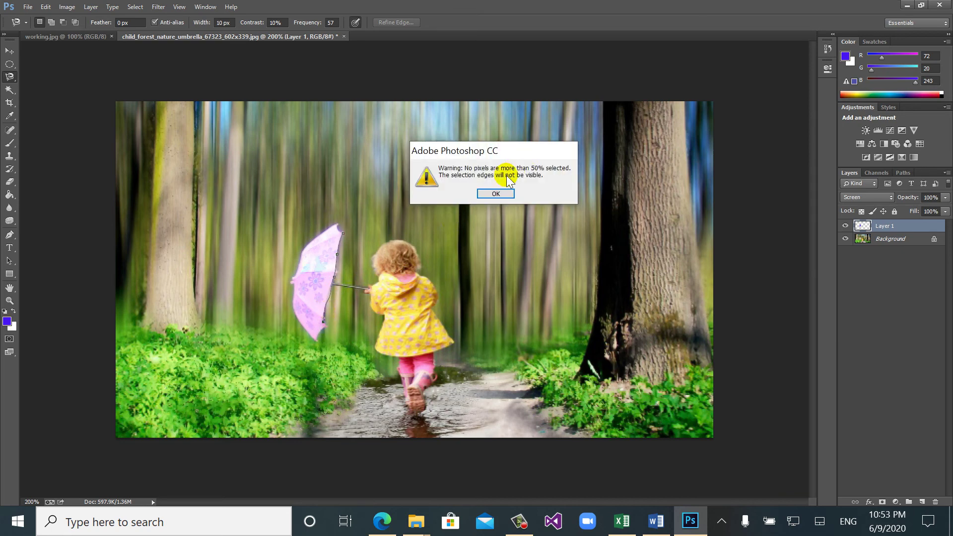
pyautogui.click(491, 194)
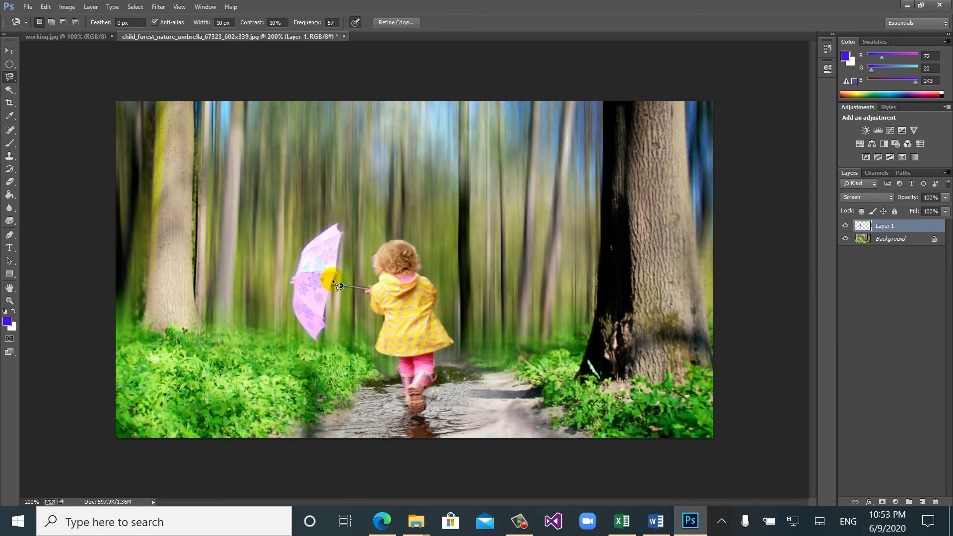
# - Trace the outline of the umbrella with the Magnetic Lasso tool to select it
pyautogui.click(326, 296)
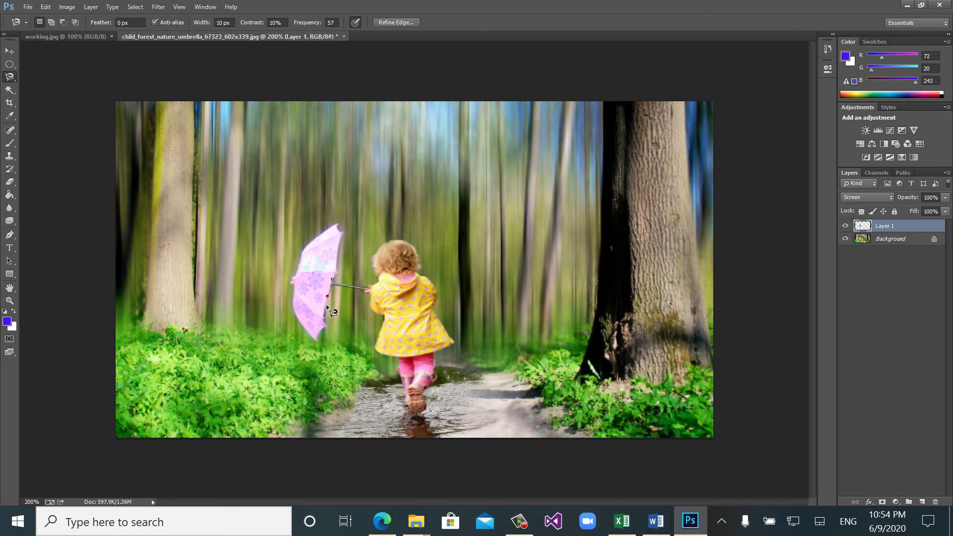
pyautogui.click(319, 332)
pyautogui.click(294, 283)
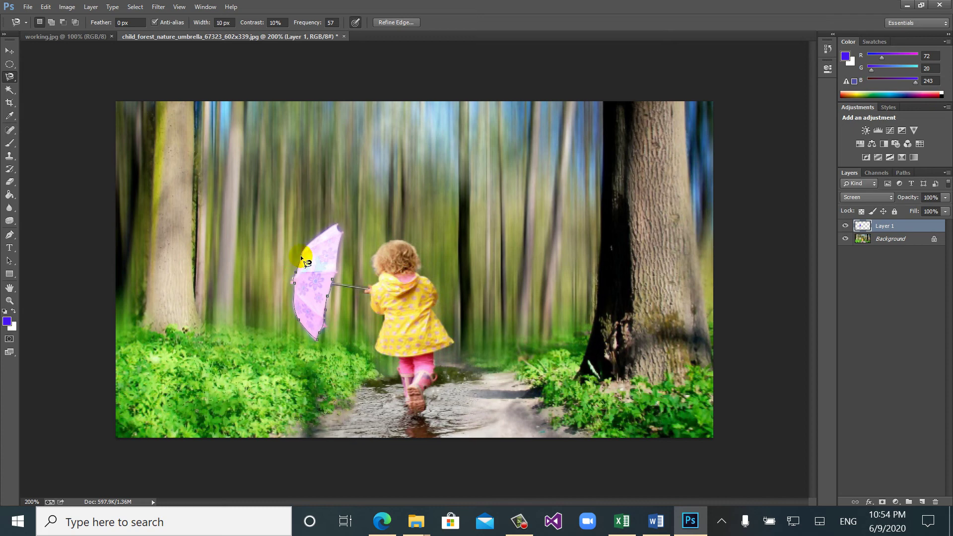
pyautogui.click(308, 242)
pyautogui.click(336, 224)
pyautogui.click(333, 265)
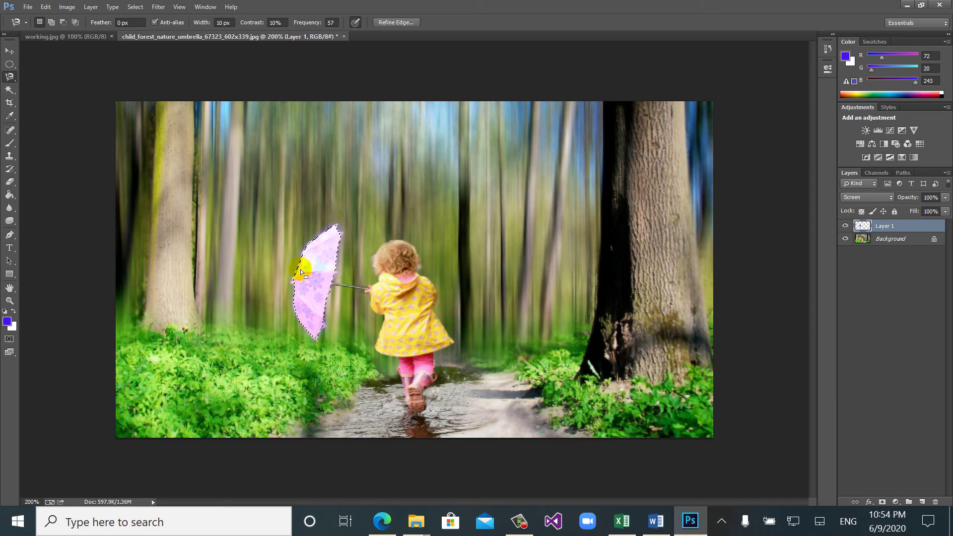
pyautogui.doubleClick(307, 327)
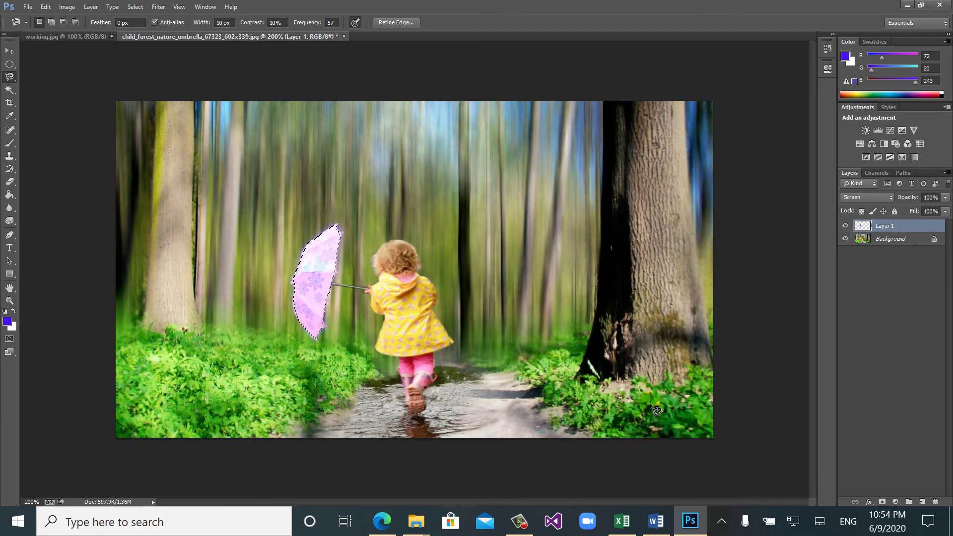
# - In working.jpg, clear the existing selection and select the striped orange plate with the Quick Selection tool
pyautogui.click(687, 519)
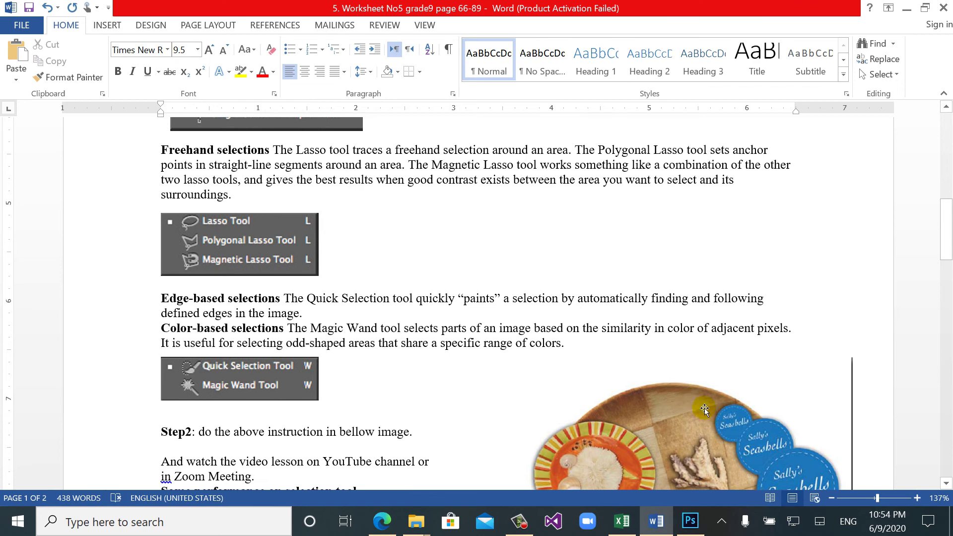
pyautogui.click(689, 519)
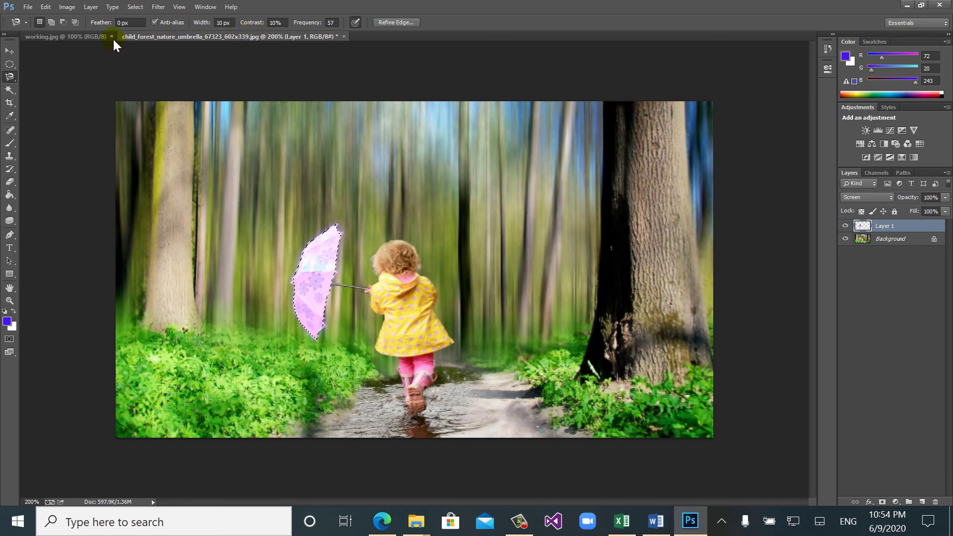
pyautogui.click(75, 36)
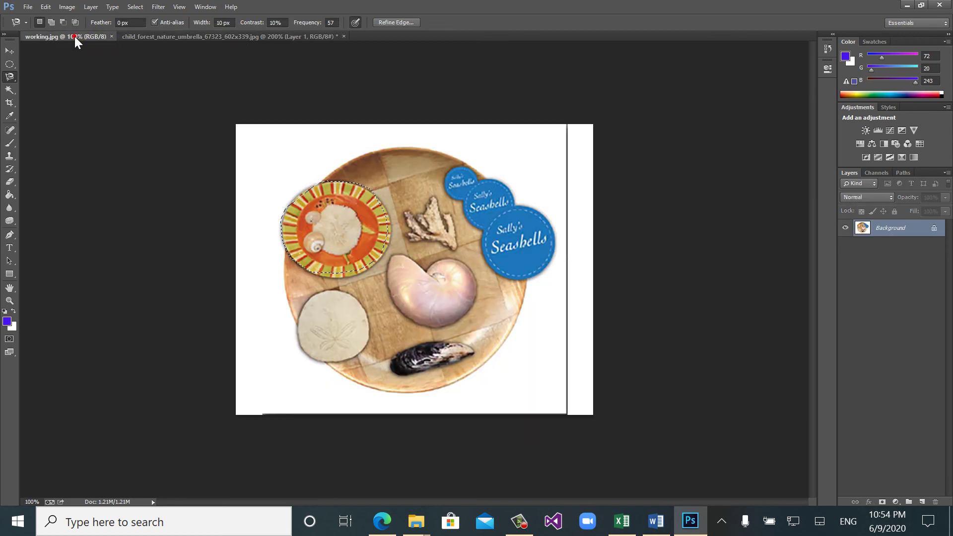
pyautogui.click(457, 211)
pyautogui.click(9, 91)
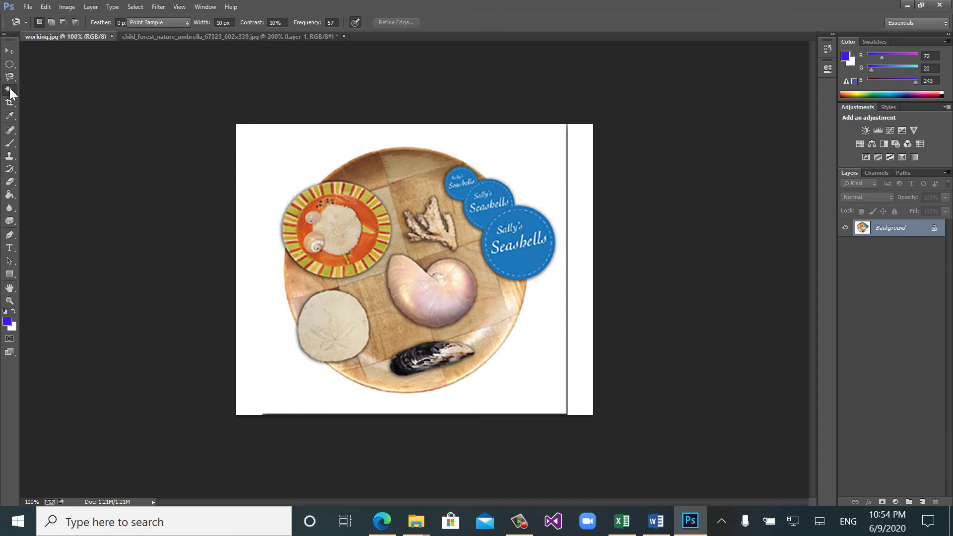
pyautogui.click(35, 89)
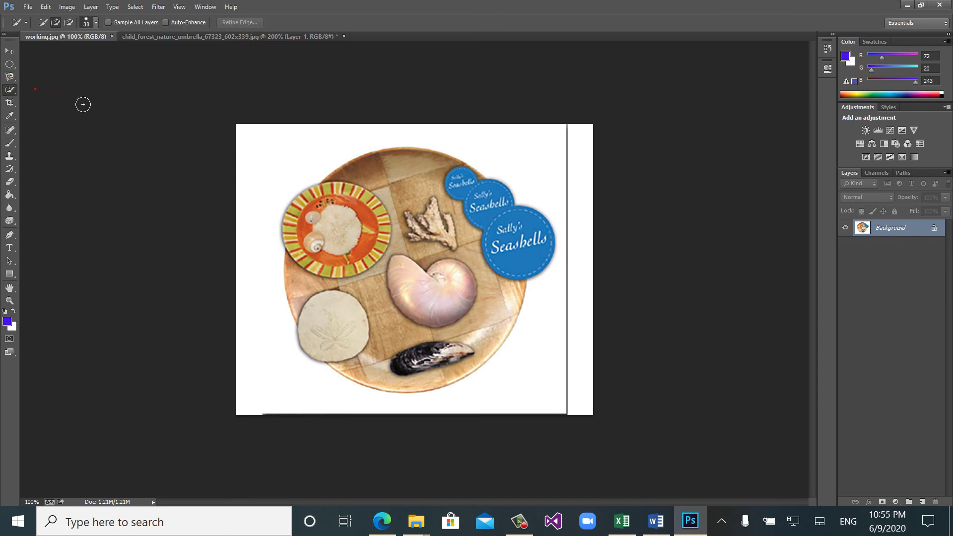
pyautogui.moveTo(373, 216)
pyautogui.mouseDown()
pyautogui.moveTo(378, 233)
pyautogui.moveTo(365, 252)
pyautogui.moveTo(340, 255)
pyautogui.mouseUp()
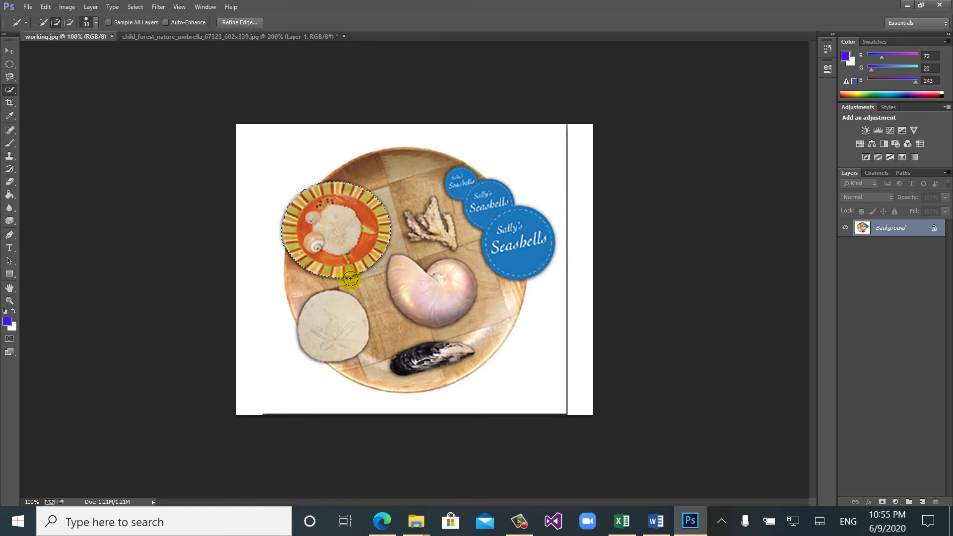
# - Review the Magic Wand description in the Word worksheet, and use that tool to select the white background around the wooden plate
pyautogui.click(9, 89)
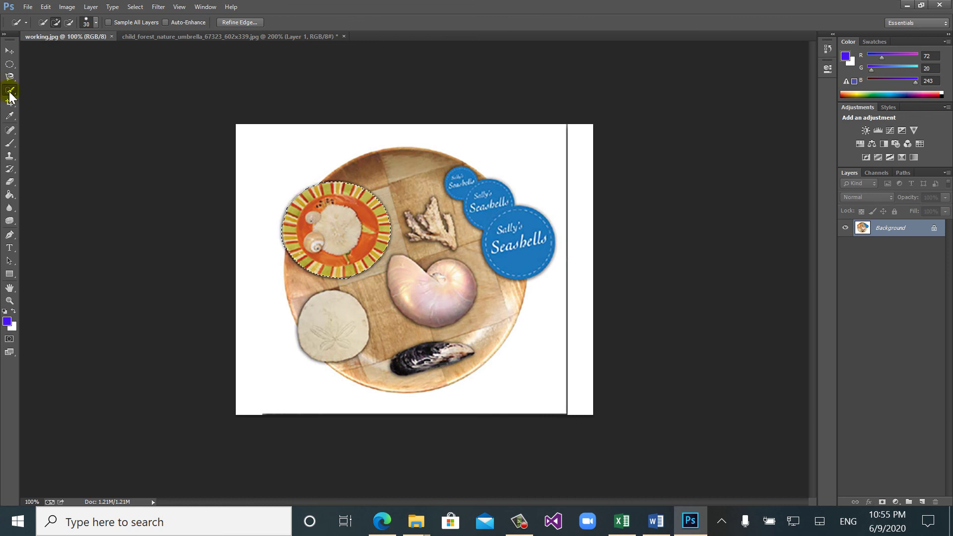
pyautogui.rightClick(9, 93)
pyautogui.click(40, 99)
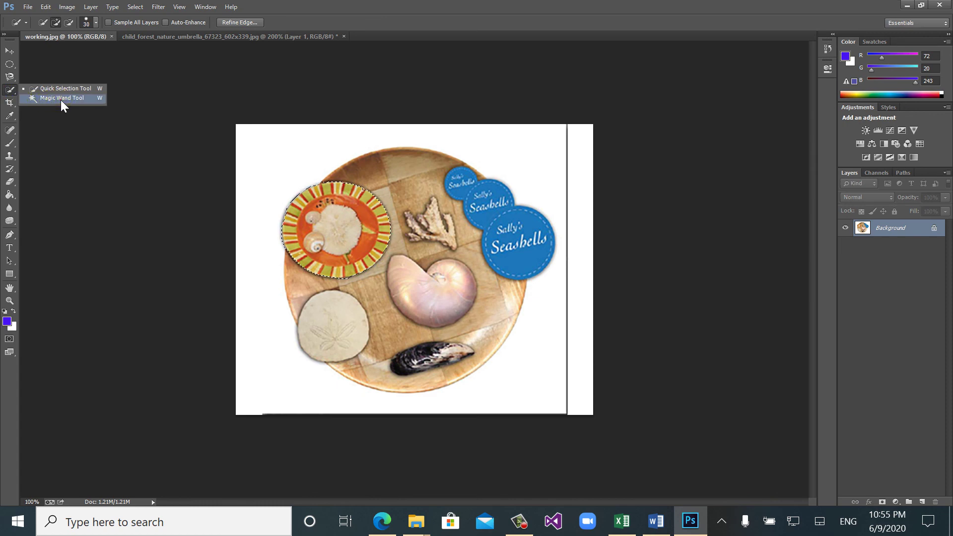
pyautogui.click(60, 100)
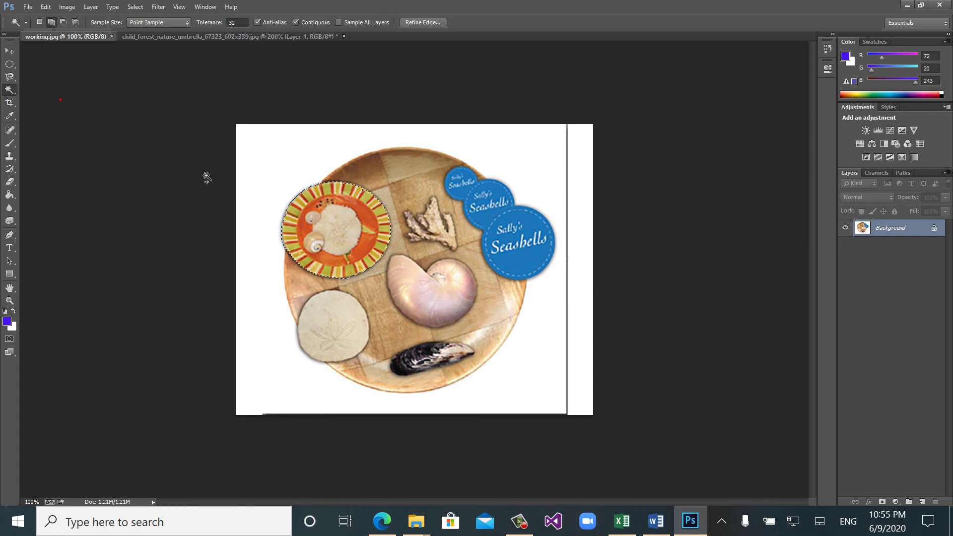
pyautogui.click(656, 523)
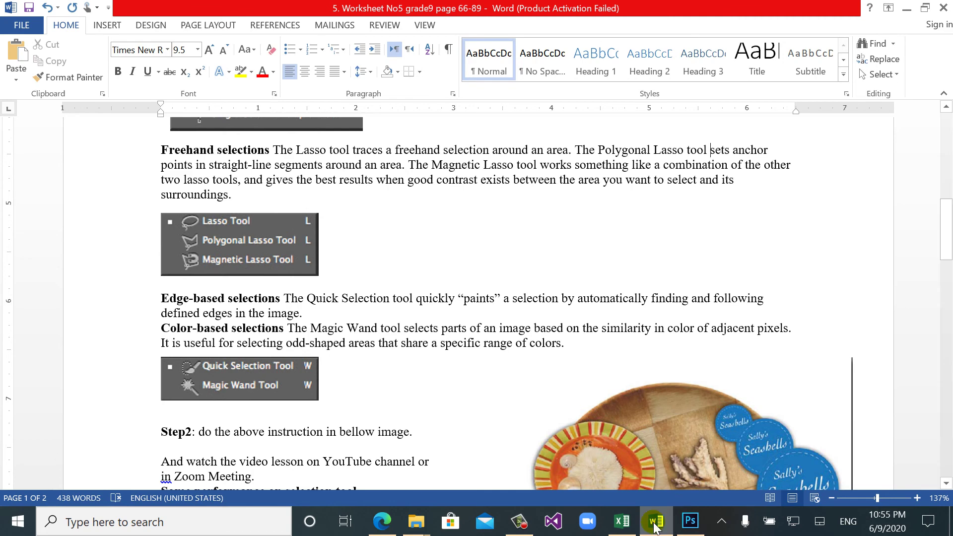
pyautogui.moveTo(946, 250); pyautogui.dragTo(946, 281)
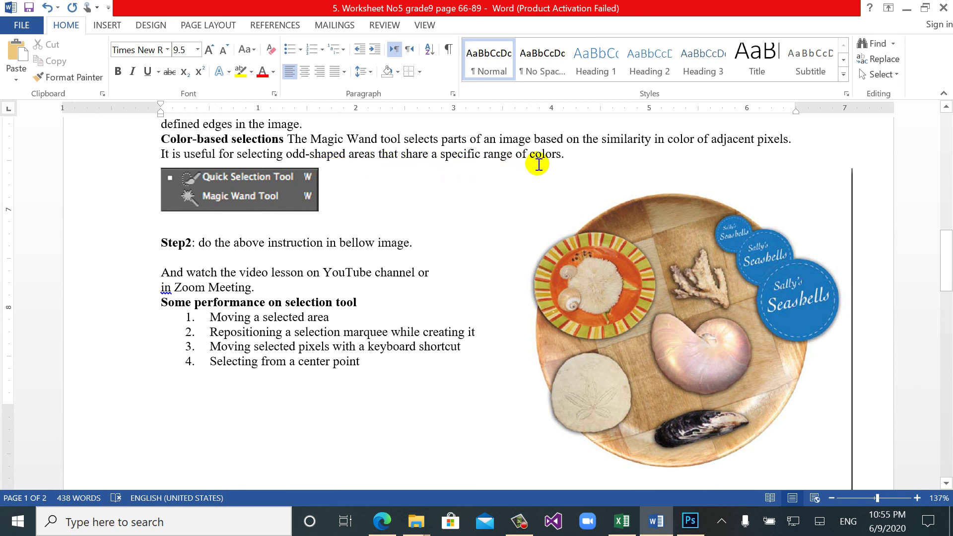
pyautogui.click(690, 521)
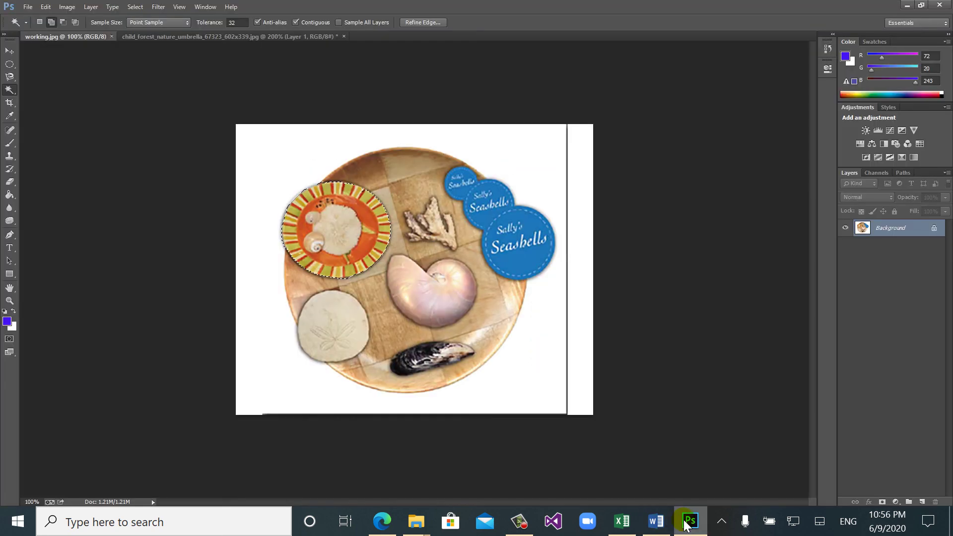
pyautogui.click(466, 216)
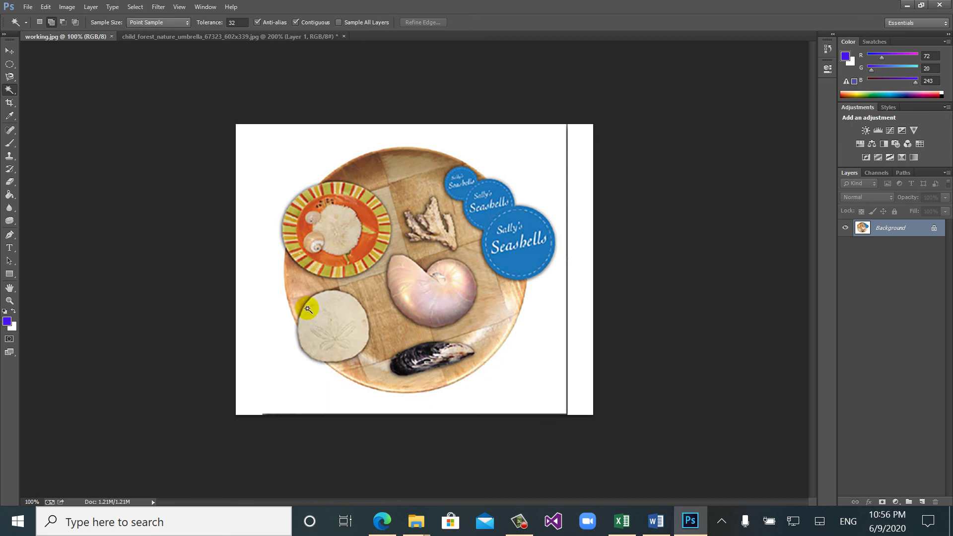
pyautogui.click(267, 183)
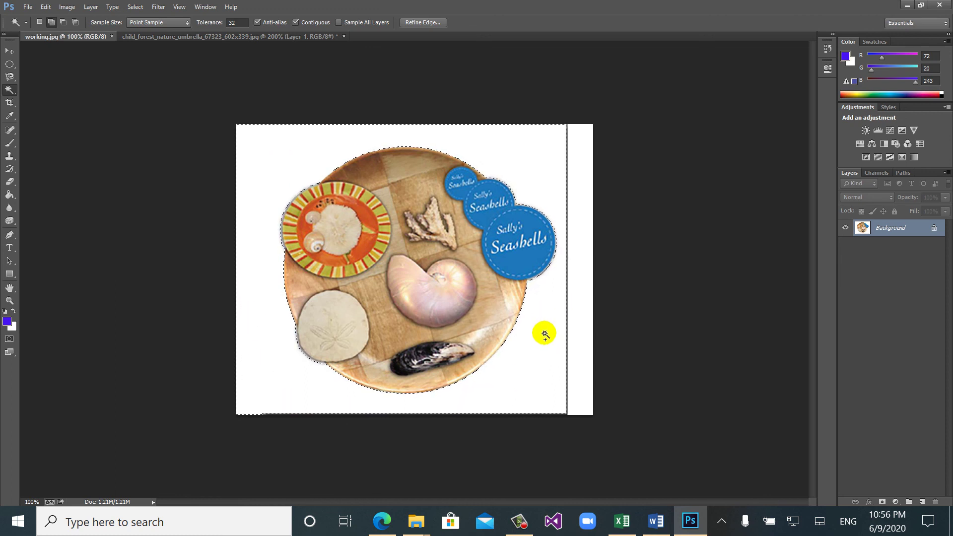
# - Invert the selection and paste the selected wooden plate into the child_forest_nature_umbrella image as a new layer
pyautogui.click(135, 6)
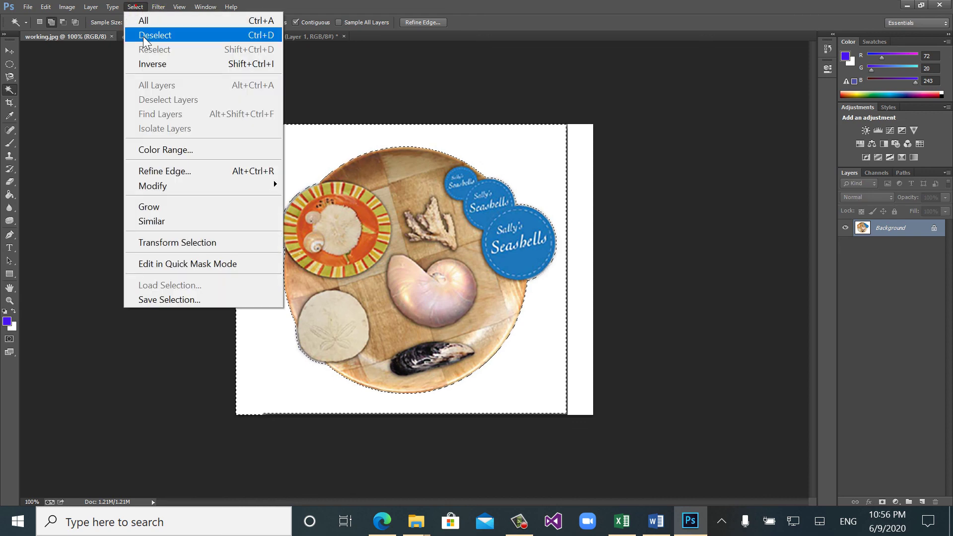
pyautogui.click(164, 64)
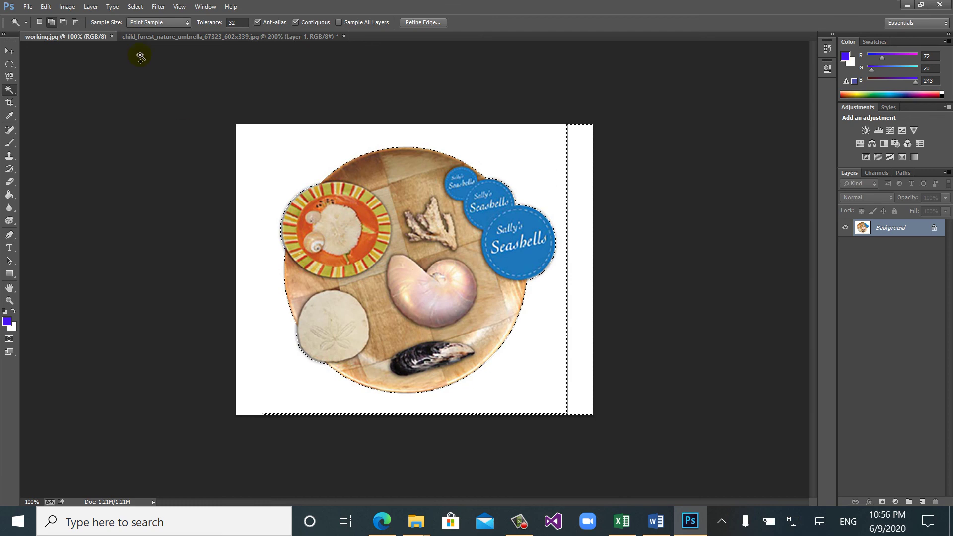
pyautogui.click(150, 38)
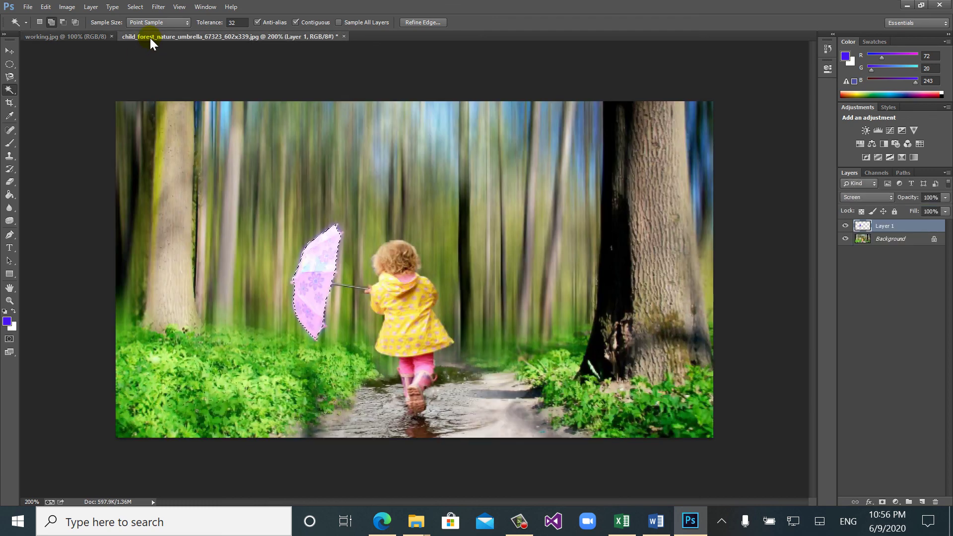
pyautogui.hotkey('ctrl', 'v')
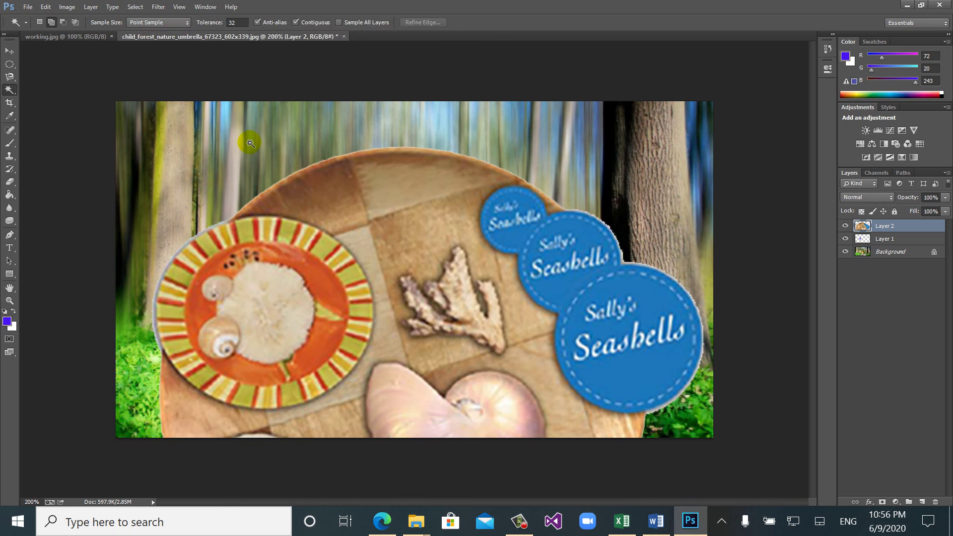
# - Review the tools in the marquee, lasso, and quick selection groups
pyautogui.click(9, 64)
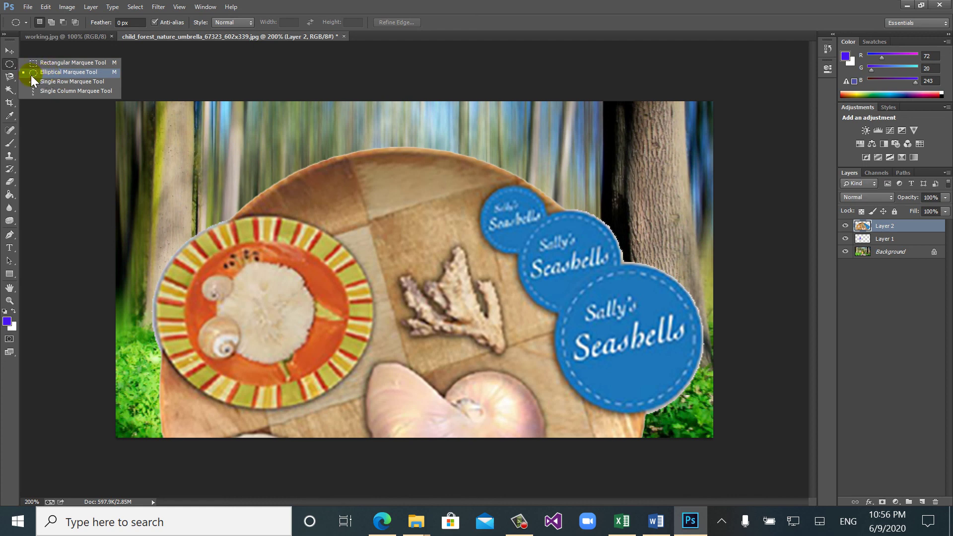
pyautogui.click(9, 77)
pyautogui.click(9, 78)
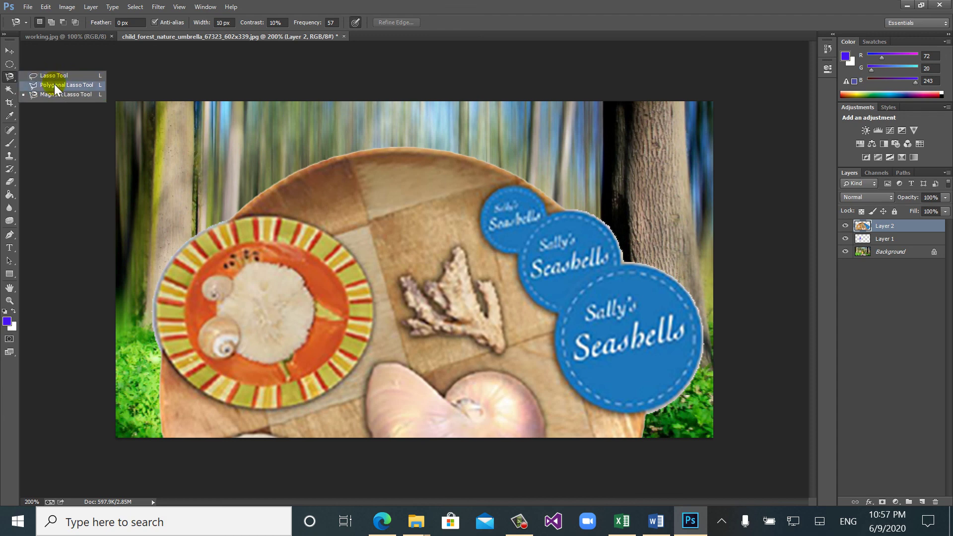
pyautogui.click(11, 91)
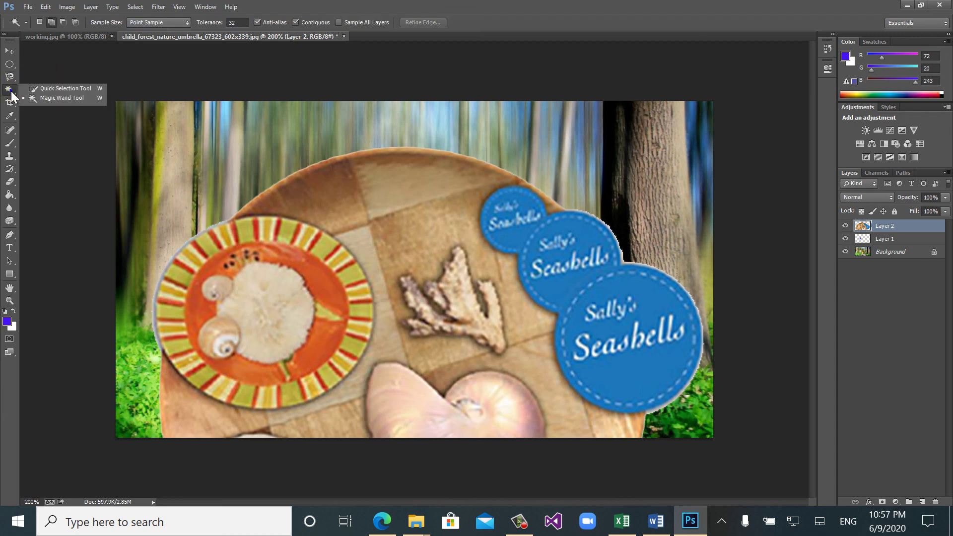
pyautogui.click(44, 90)
# - Test the Magic Wand tool on the pasted wooden plate, deselect, and close the umbrella image without saving
pyautogui.click(75, 99)
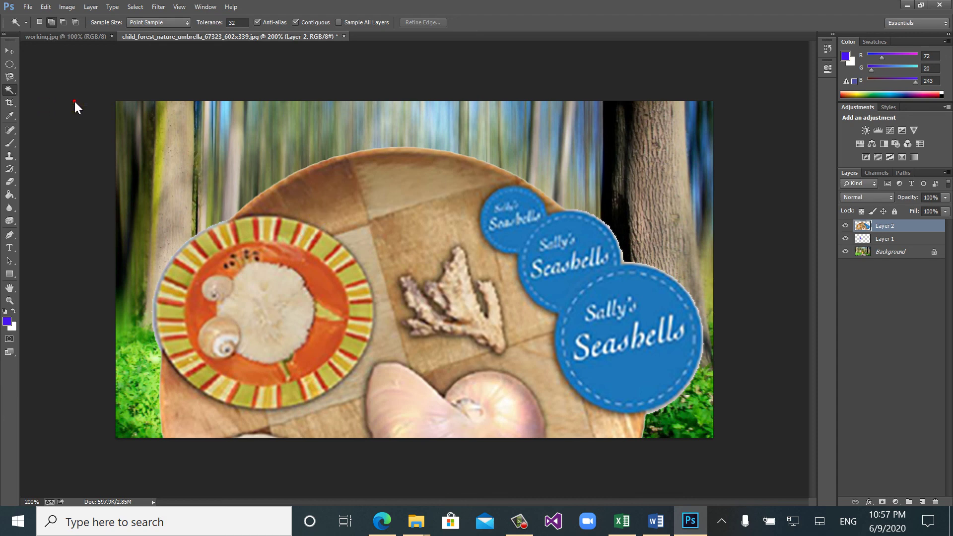
pyautogui.click(379, 184)
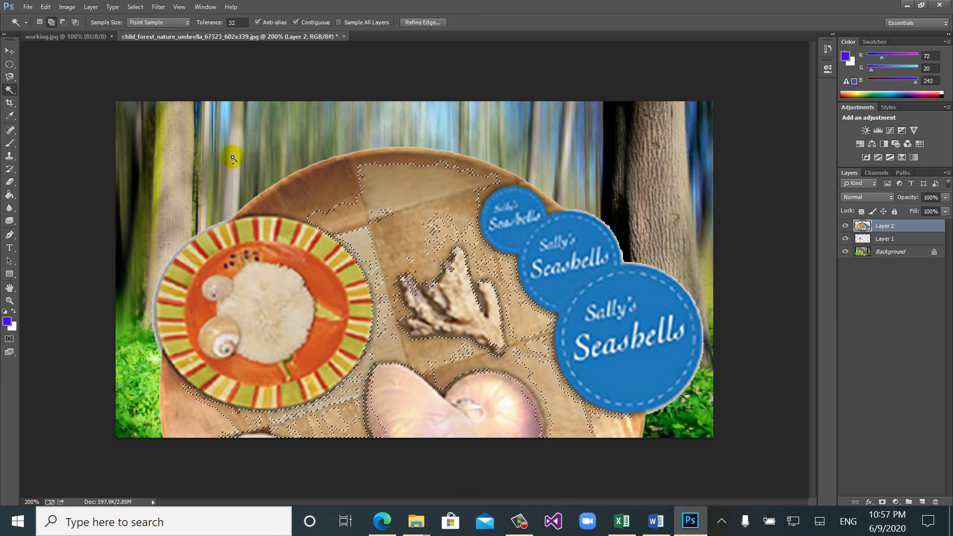
pyautogui.click(249, 283)
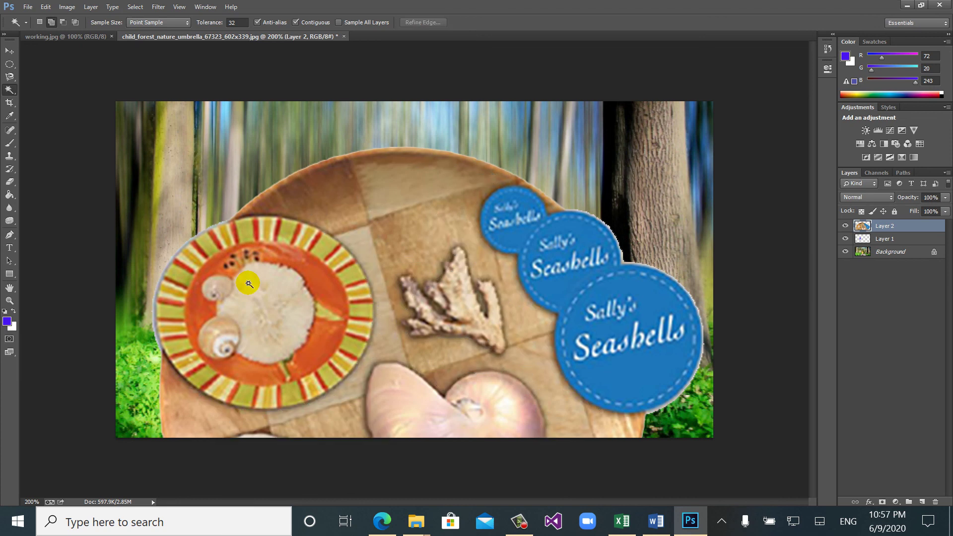
pyautogui.hotkey('ctrl', 'w')
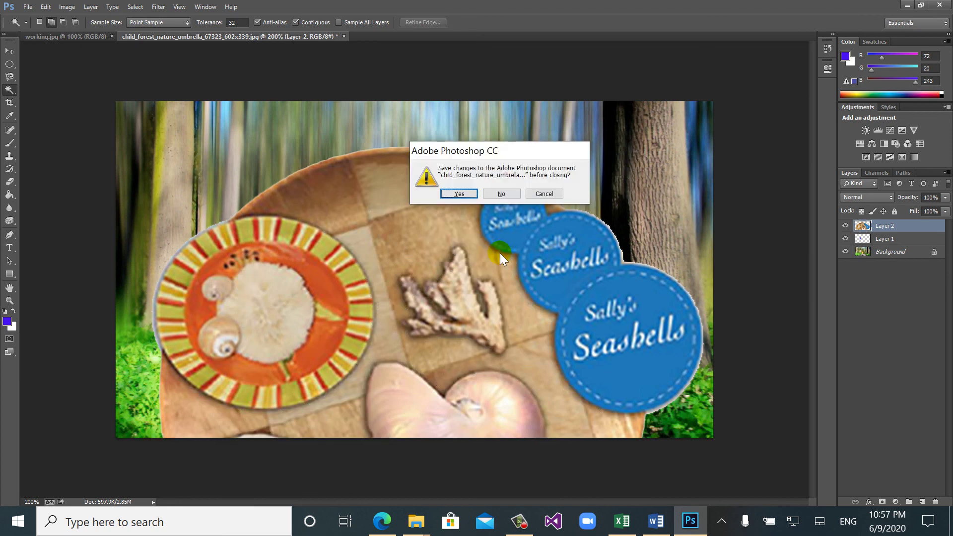
pyautogui.click(500, 193)
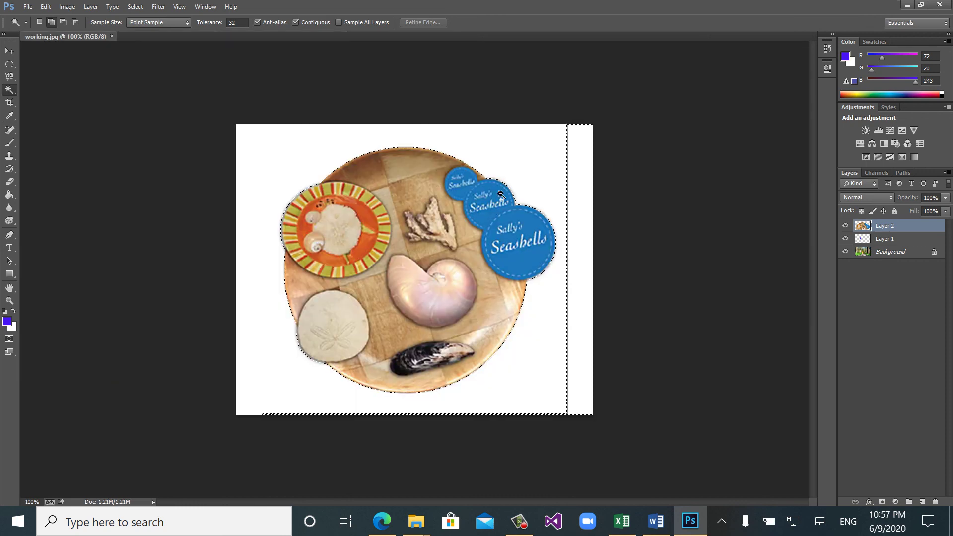